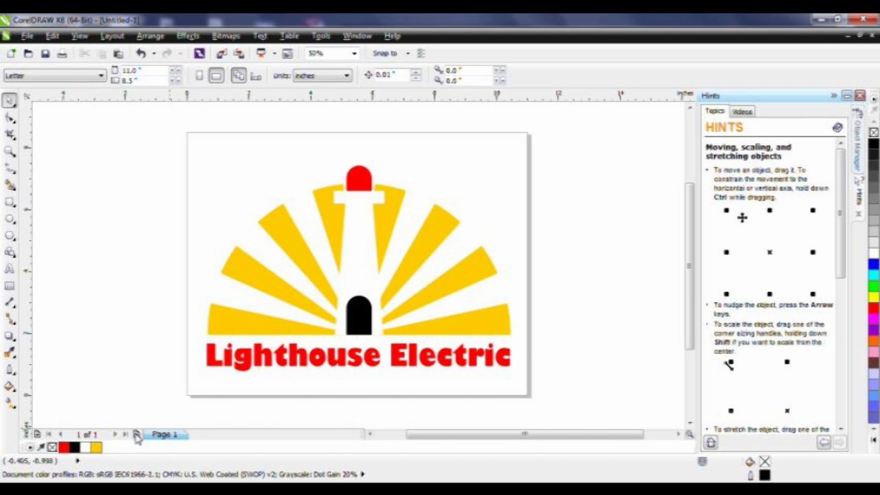
Step: Add a new blank page and draw a circle near its centre
left_click(136, 434)
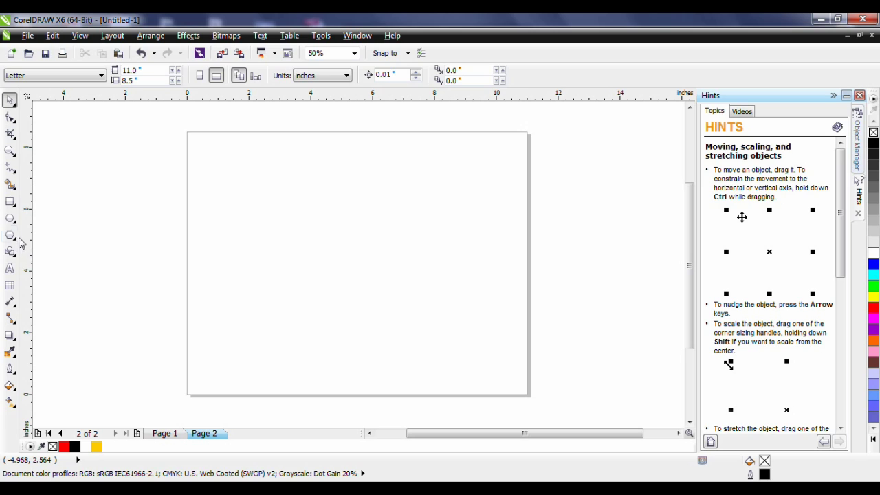
left_click(10, 218)
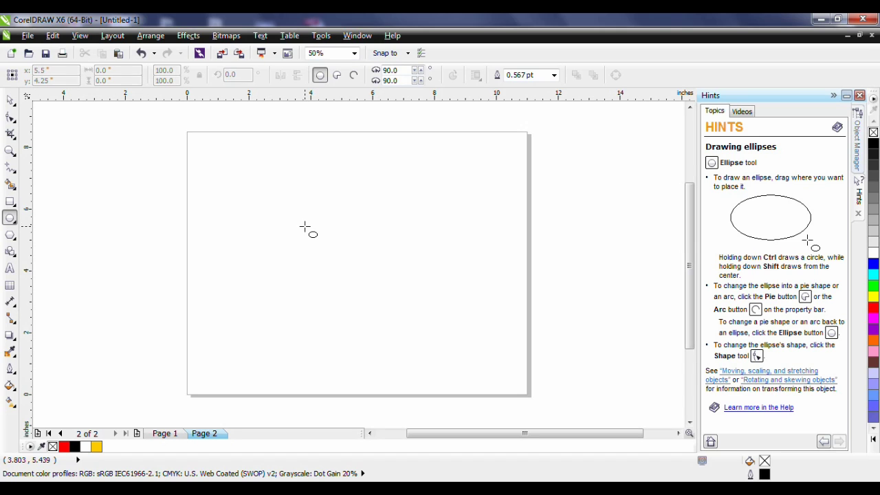
left_click_drag(305, 225, 409, 329)
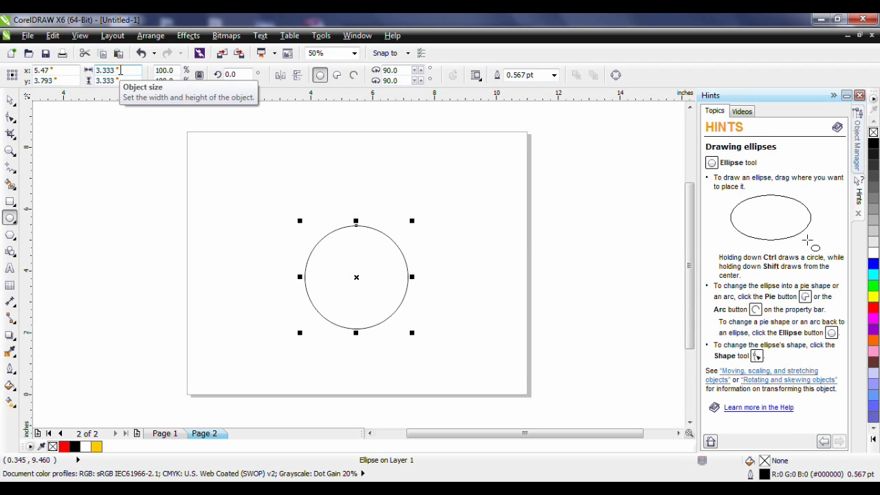
Step: Resize the circle to exactly 3.0 by 3.0 inches
left_click_drag(120, 70, 84, 70)
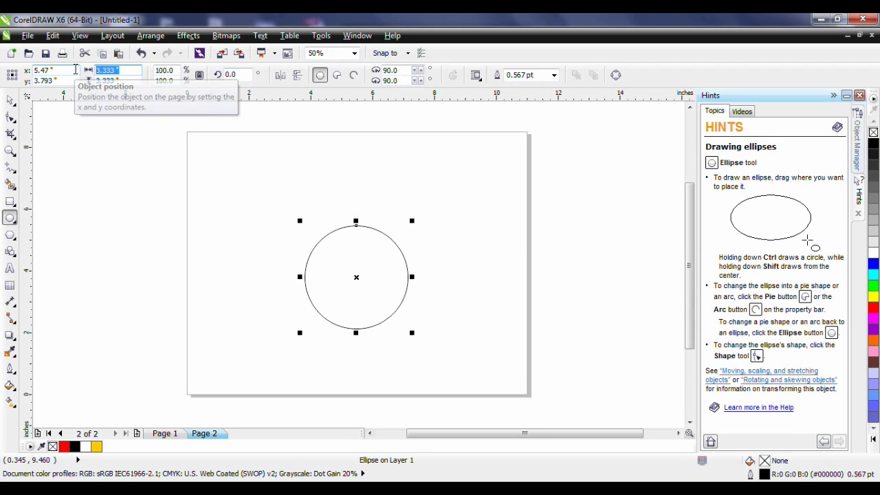
type("3")
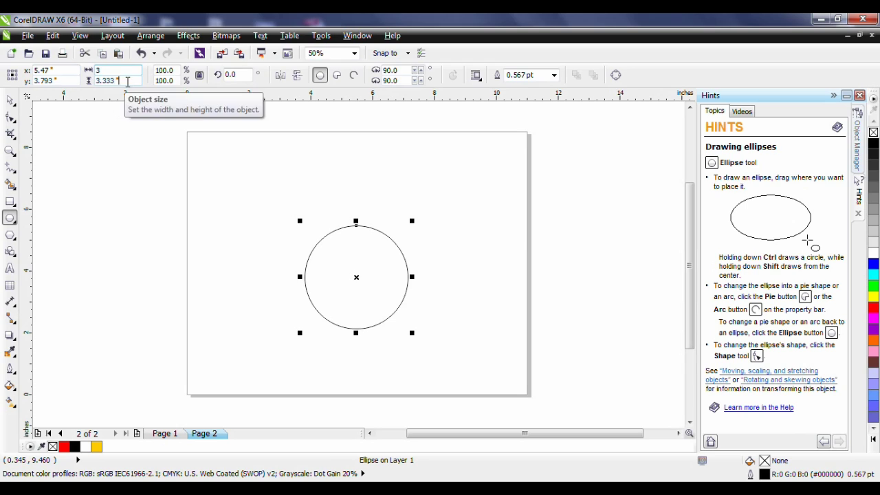
key("Tab")
type("3")
key("Return")
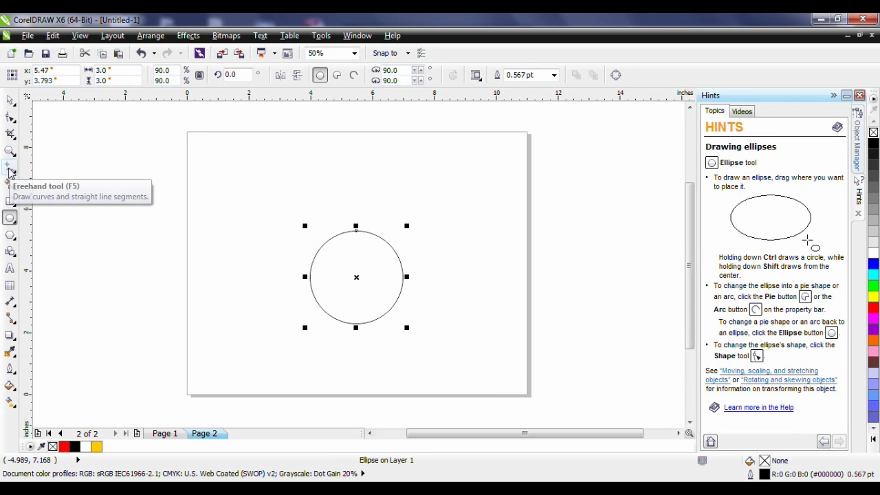
Step: Draw a straight horizontal line from left of the circle to past its right side
left_click(11, 170)
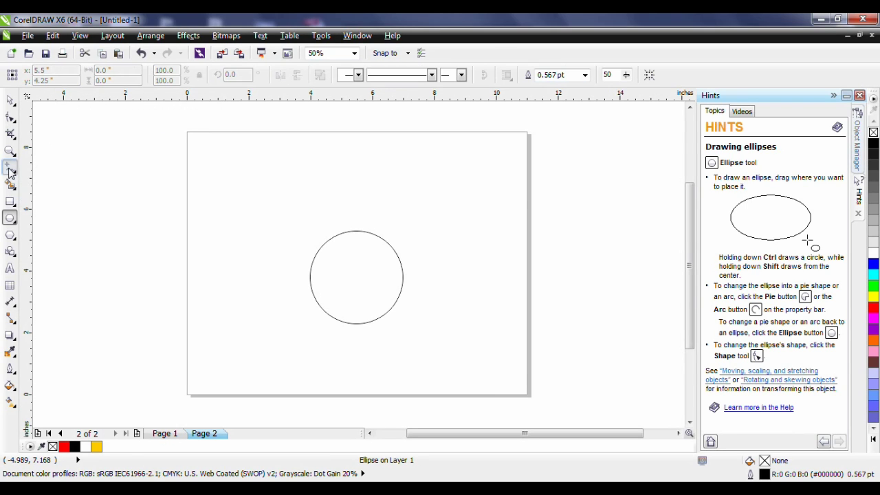
left_click(290, 261)
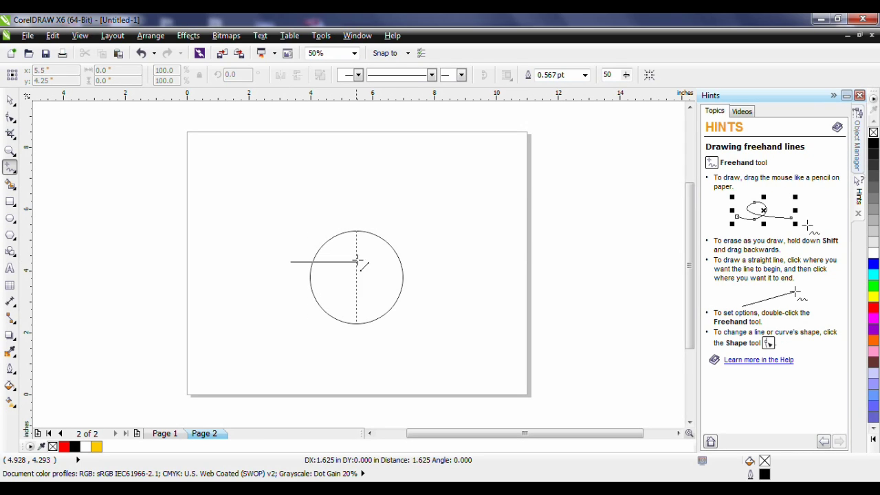
left_click(424, 260)
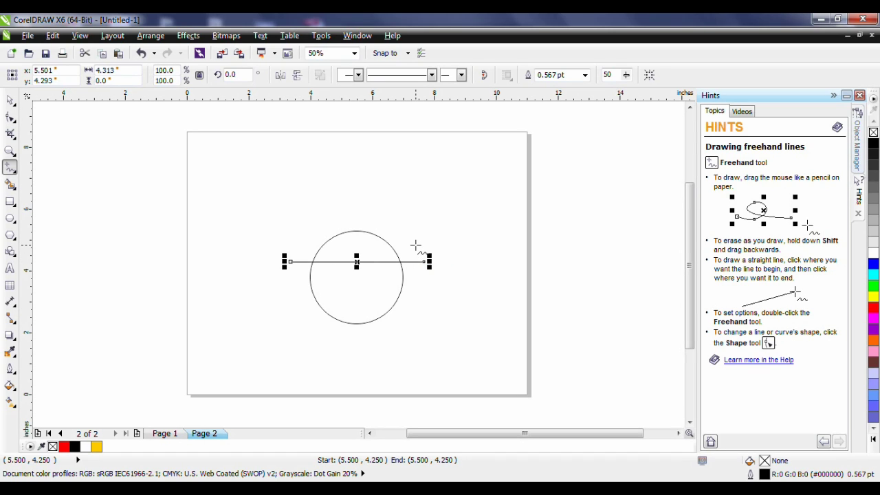
key("space")
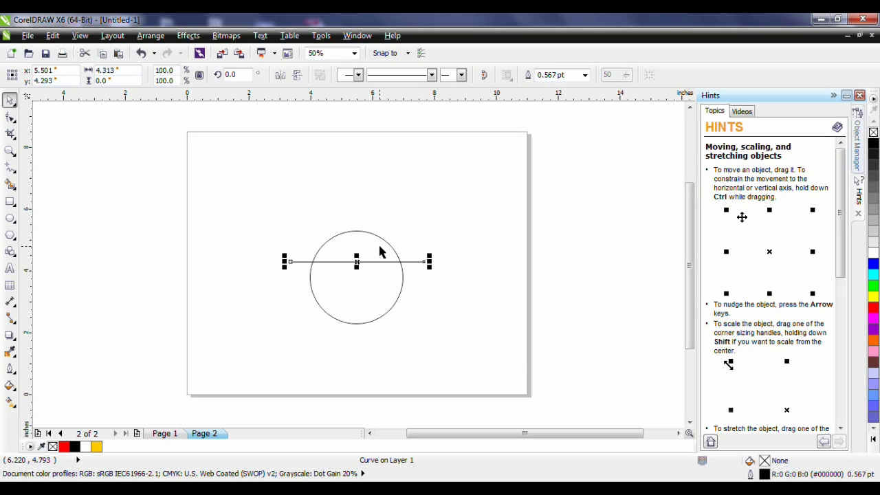
Step: Select the line with the circle and align their centres horizontally and vertically
key("ctrl+a")
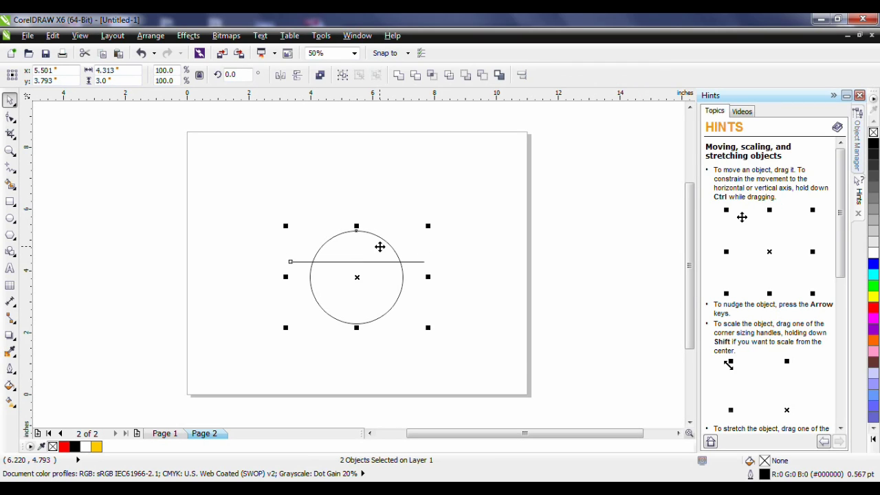
key("Left")
key("e")
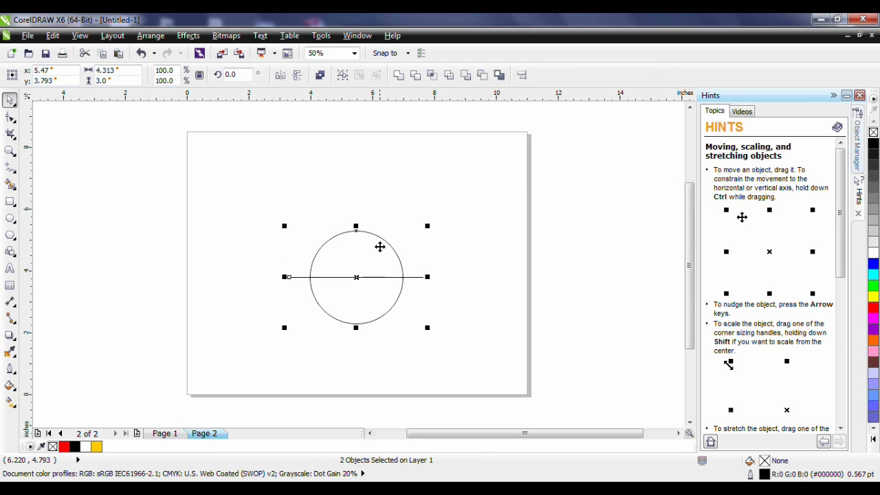
Step: With nothing selected, enter 0 for both the horizontal and vertical duplicate distance
left_click(441, 288)
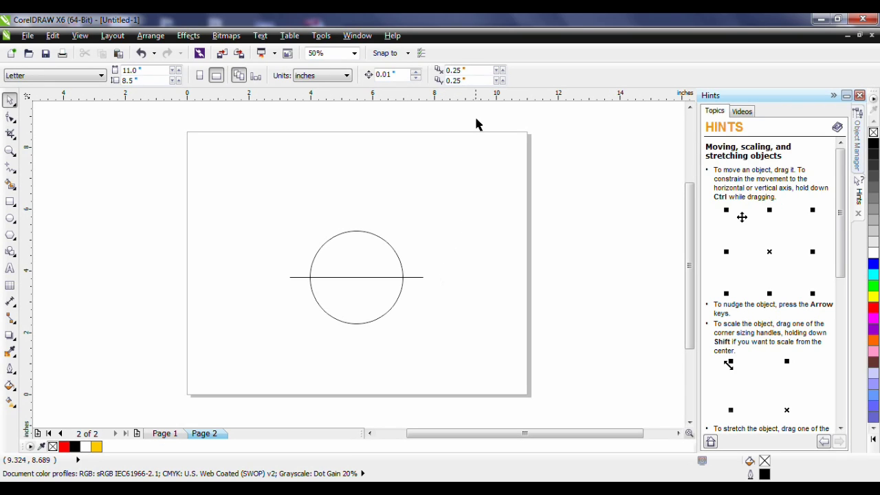
left_click(472, 69)
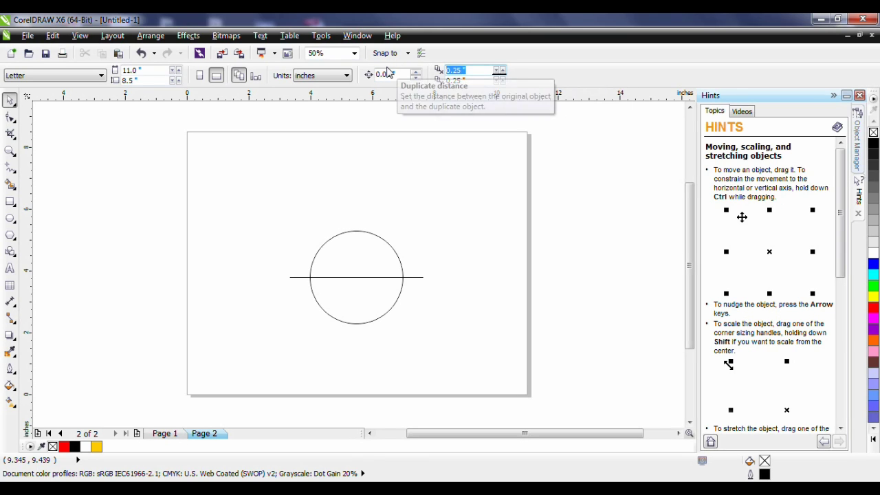
key("BackSpace")
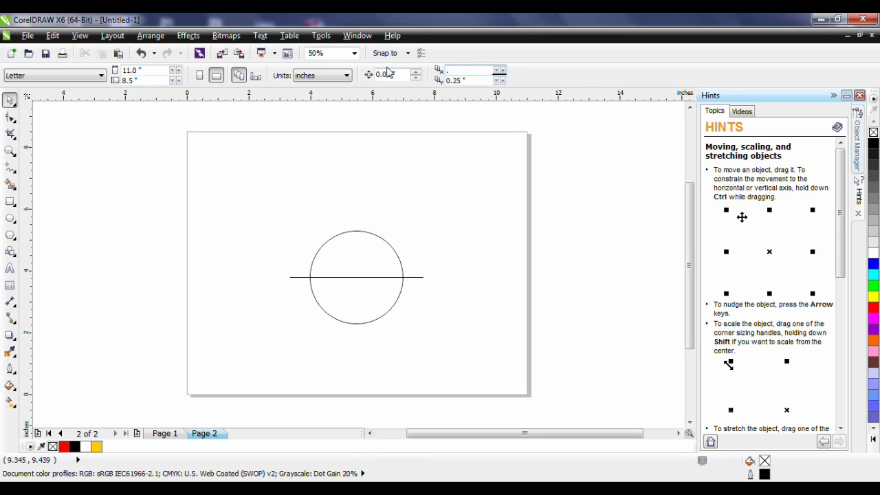
type("0")
key("Tab")
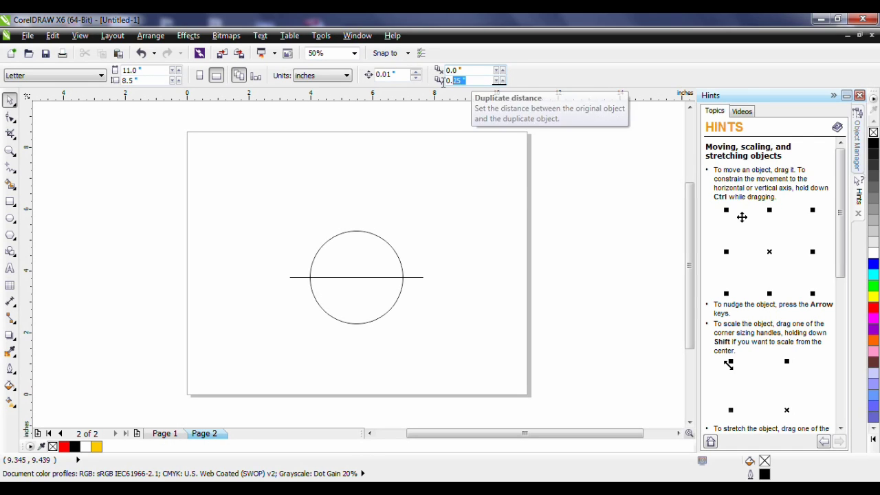
type("0")
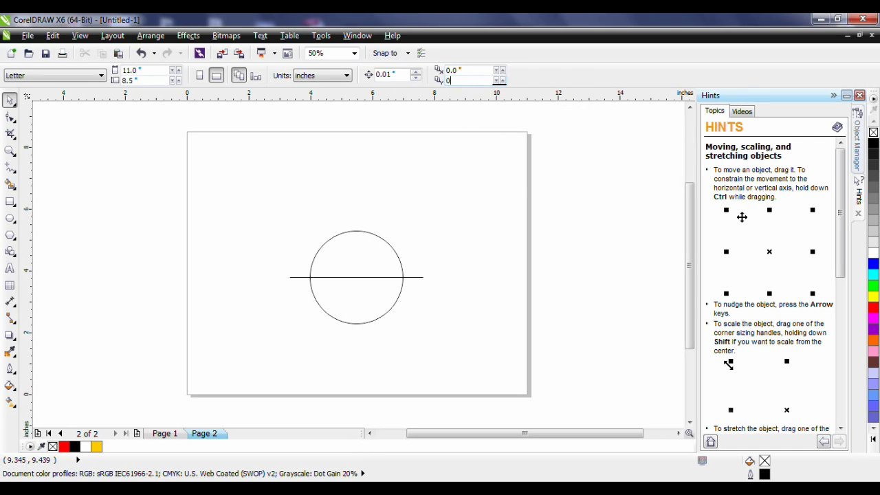
key("Return")
Step: Make a copy of the horizontal line rotated by 12 degrees
left_click(413, 277)
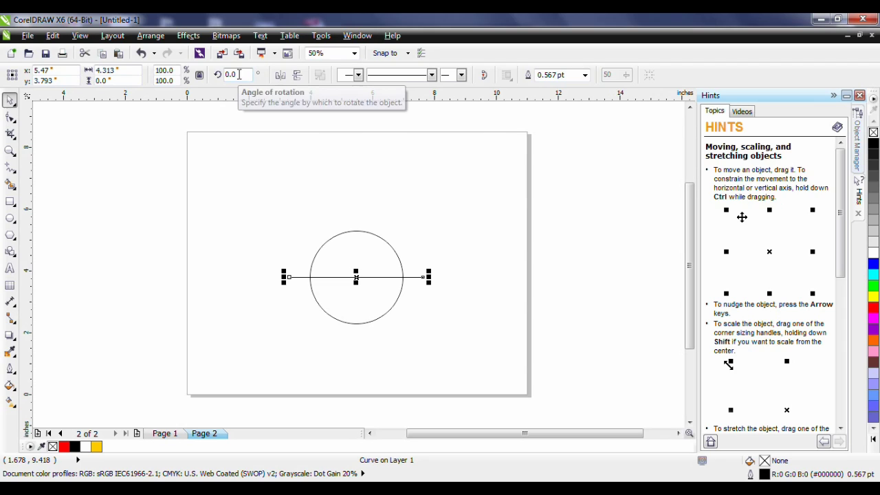
left_click_drag(237, 78, 213, 73)
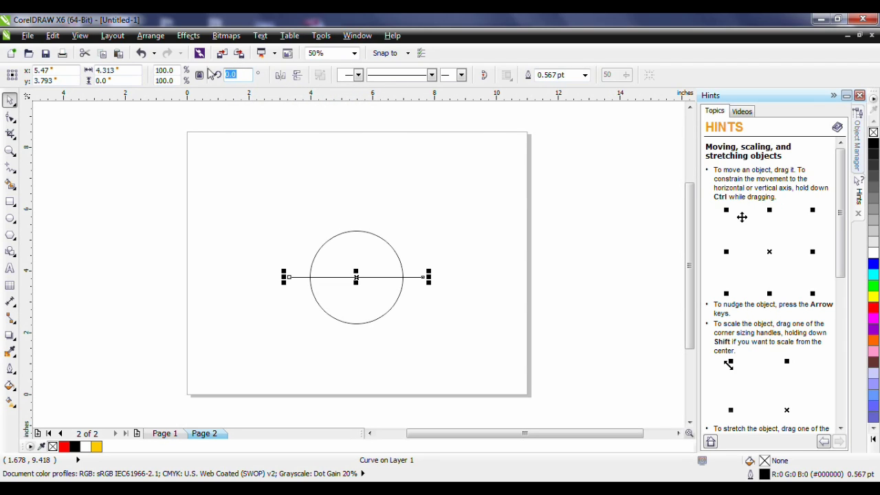
type("12")
key("Return")
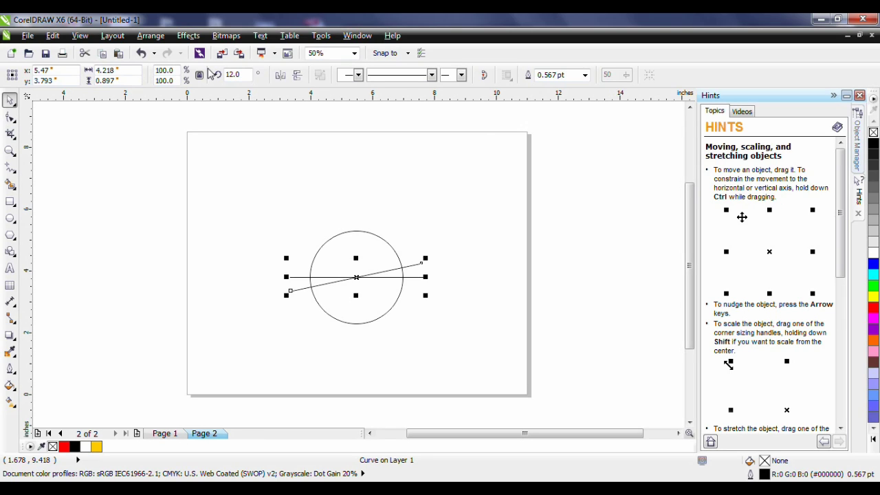
Step: Repeat the 12° rotated duplicates up to 168°, then zoom to the starburst
key("ctrl+r")
key("ctrl+r")
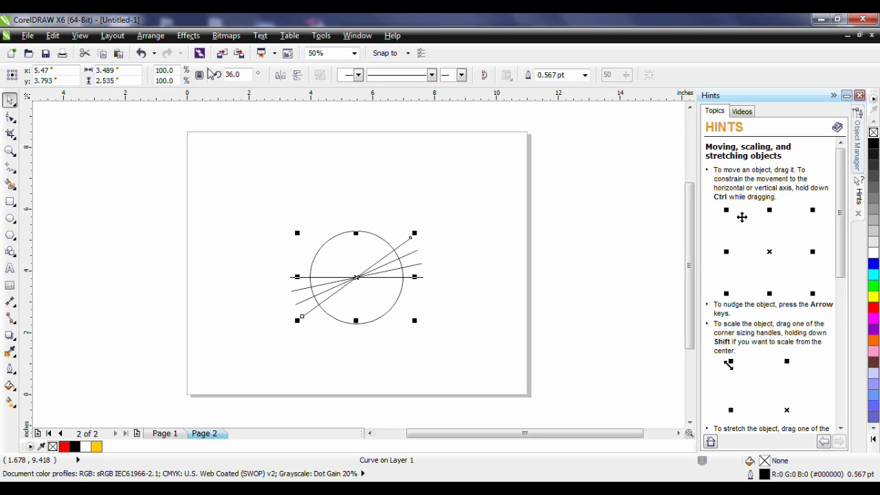
key("ctrl+r")
key("ctrl+r")
key("ctrl+r")
key("ctrl+r")
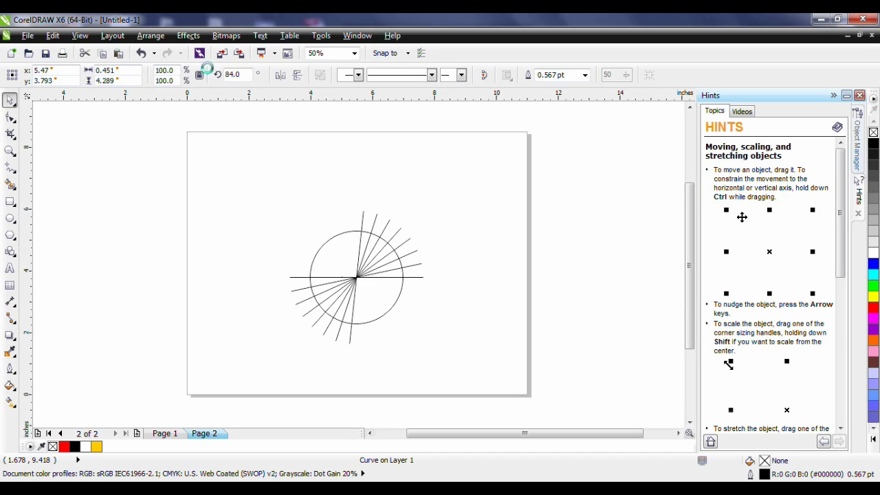
key("ctrl+r")
key("ctrl+r")
key("ctrl+r")
key("ctrl+r")
key("ctrl+r")
key("ctrl+r")
key("ctrl+r")
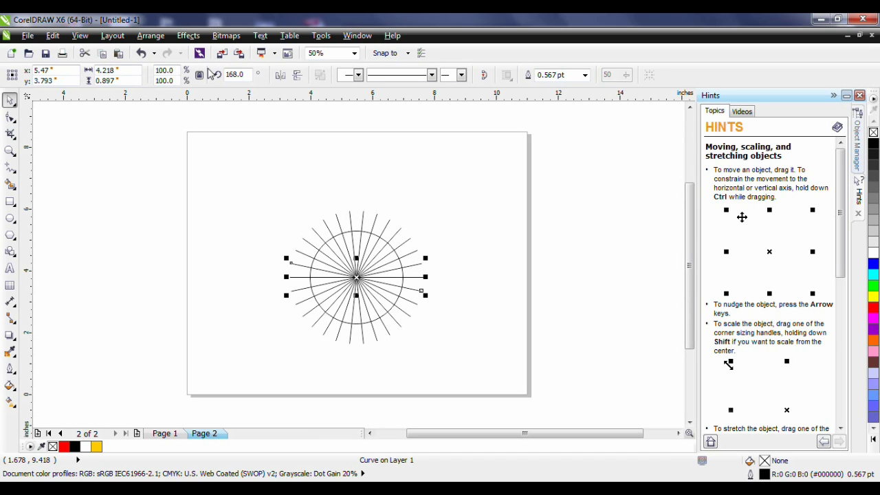
key("shift+F2")
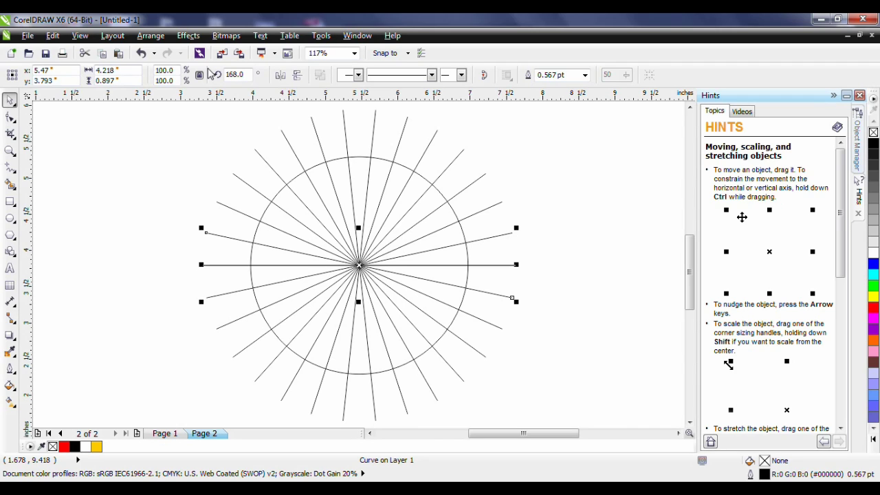
Step: Set the Smart Fill tool to yellow fill with no outline
left_click(10, 186)
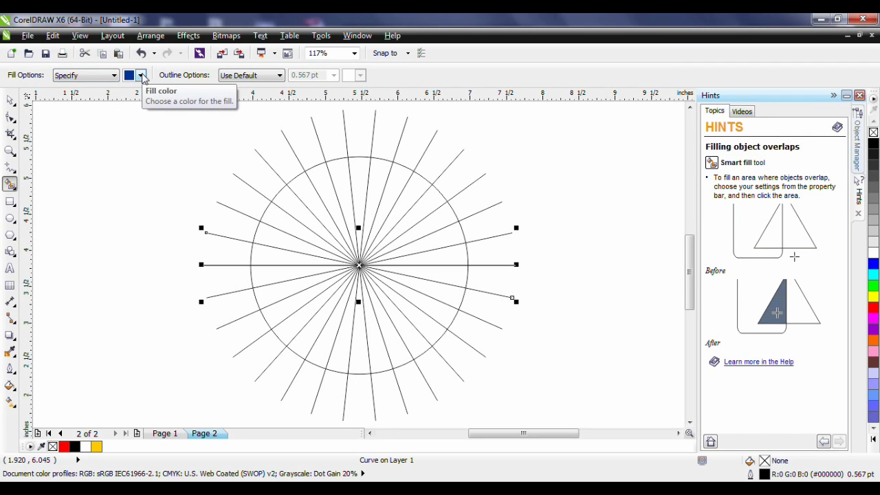
left_click(140, 75)
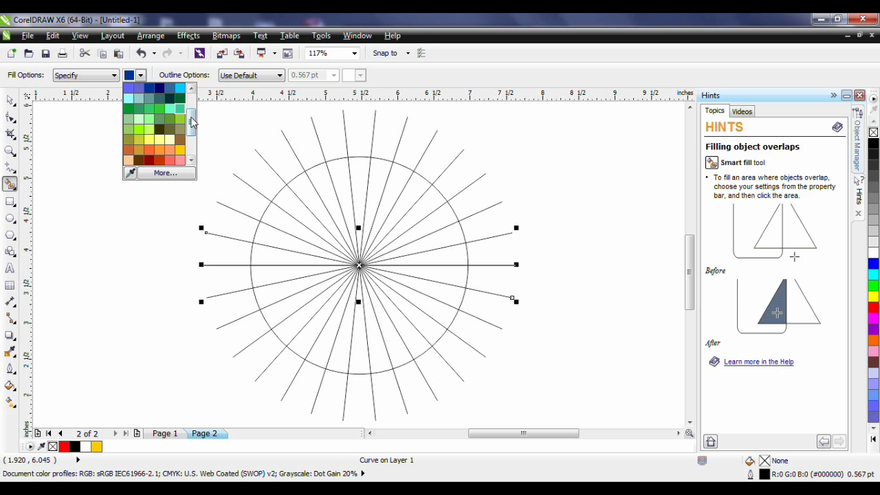
scroll(191, 127, "down", 2)
left_click(180, 99)
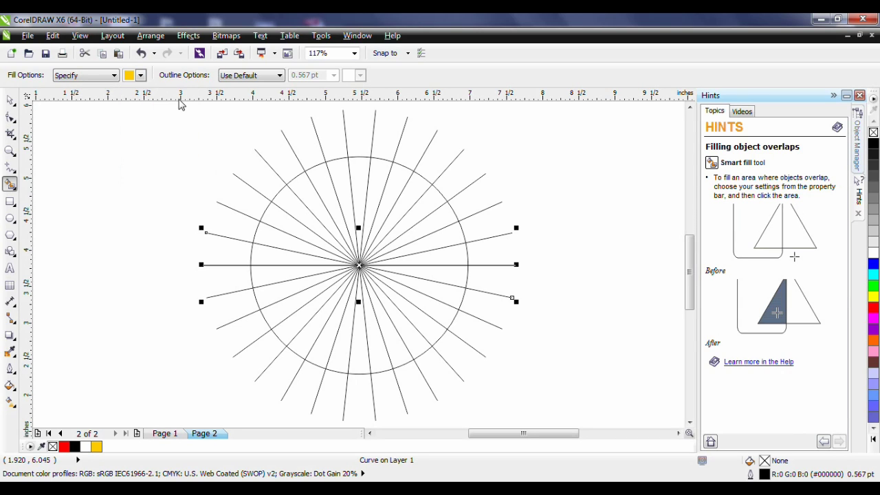
left_click(270, 77)
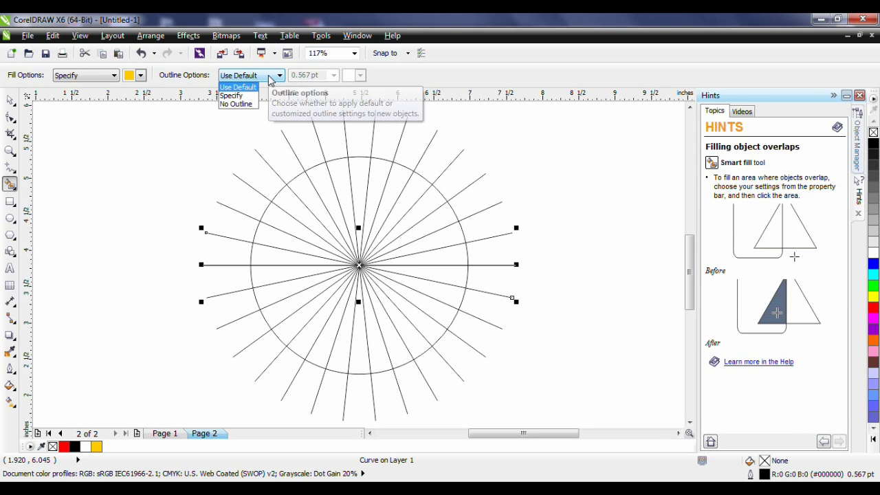
left_click(244, 103)
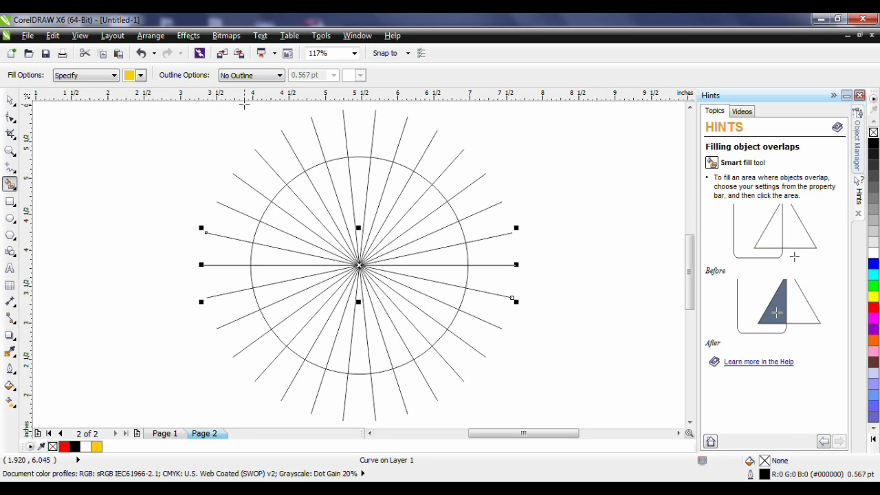
Step: Fill eight alternating wedges across the circle's upper half with yellow
left_click(272, 255)
left_click(278, 222)
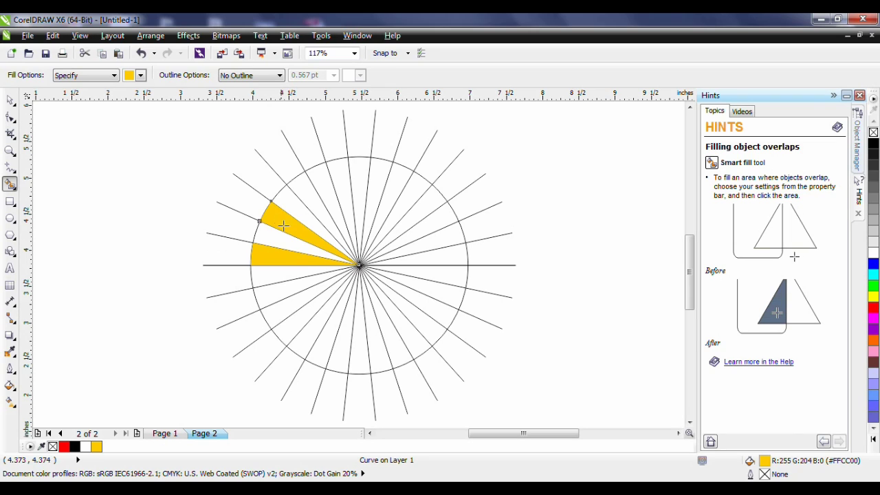
left_click(307, 190)
left_click(338, 171)
left_click(380, 169)
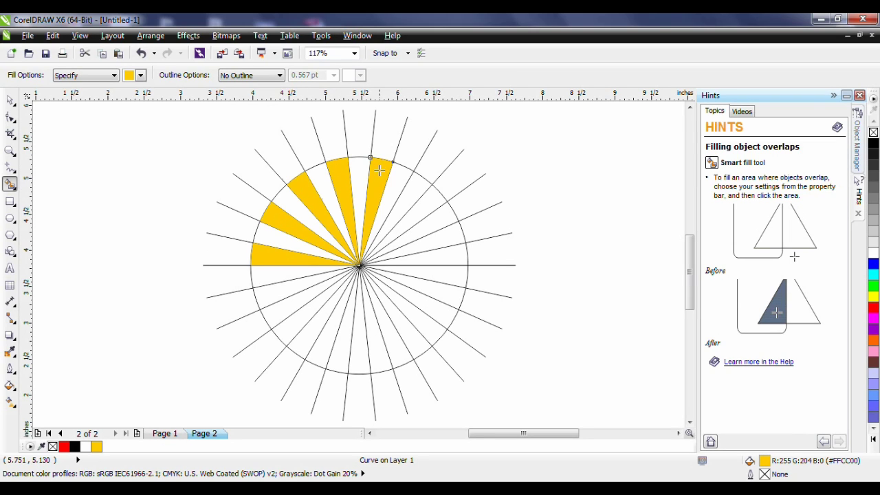
left_click(412, 184)
left_click(436, 226)
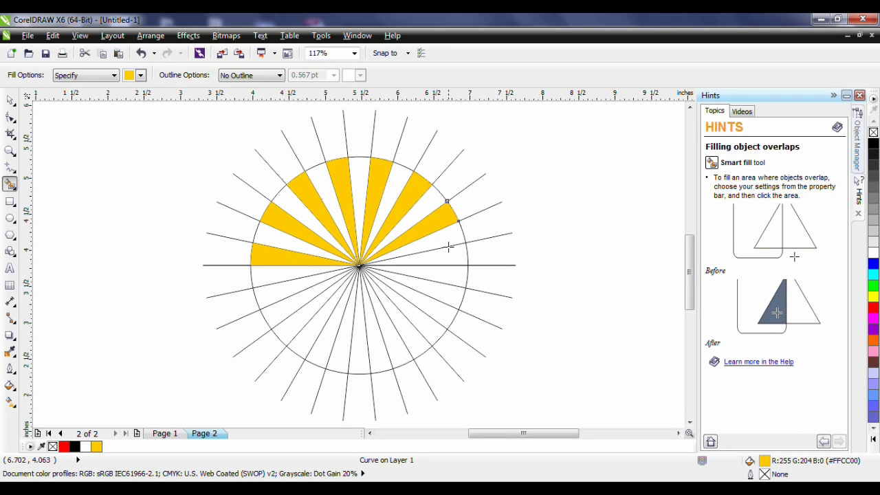
left_click(452, 260)
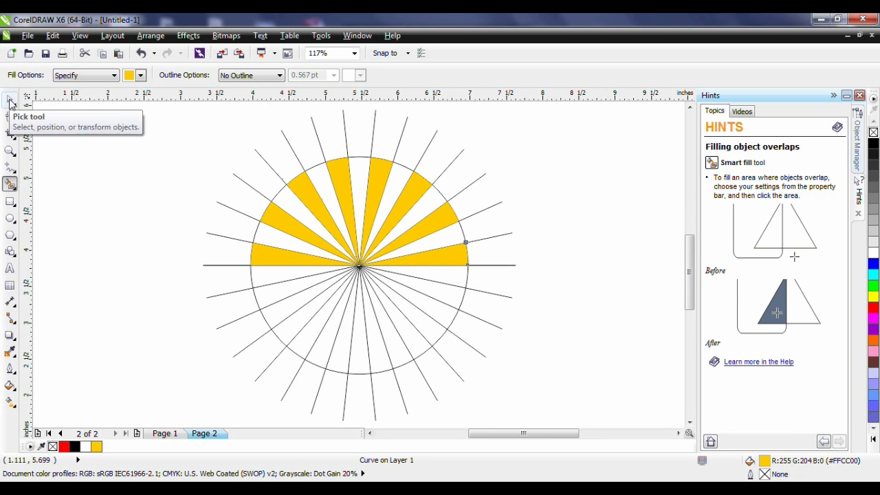
key("space")
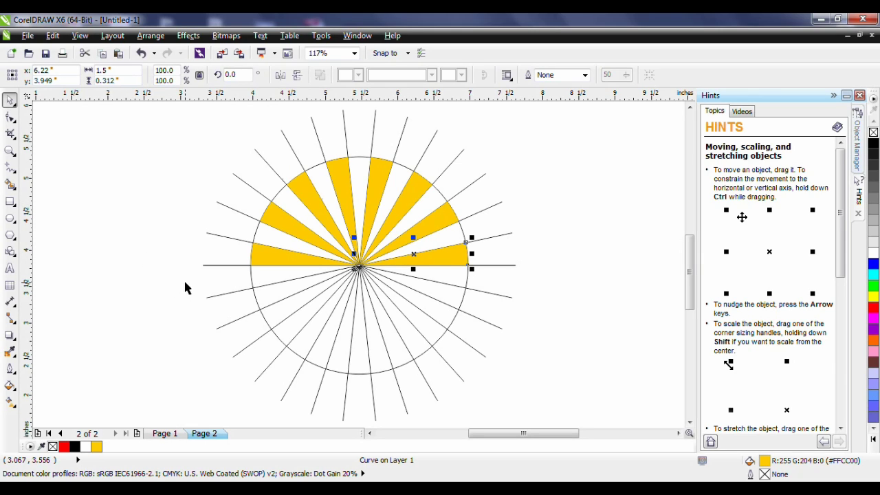
Step: Delete the lower guide lines and the circle
left_click_drag(184, 281, 560, 353)
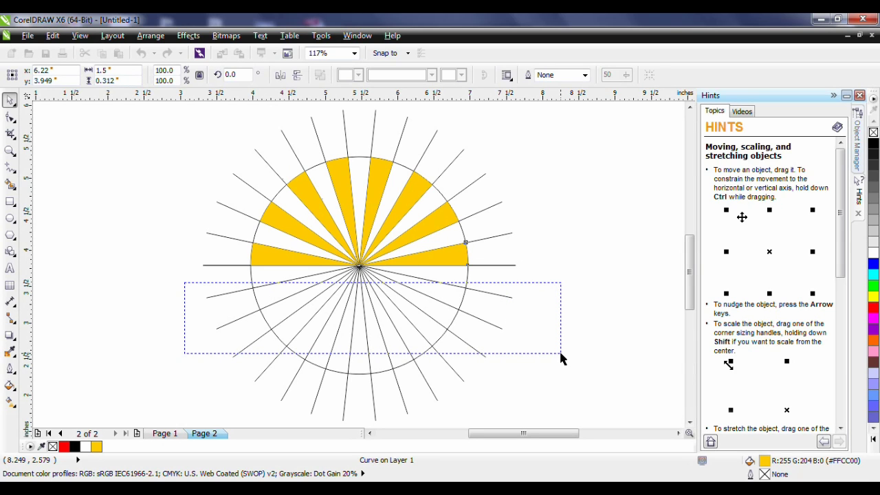
left_click_drag(560, 353, 560, 354)
key("Delete")
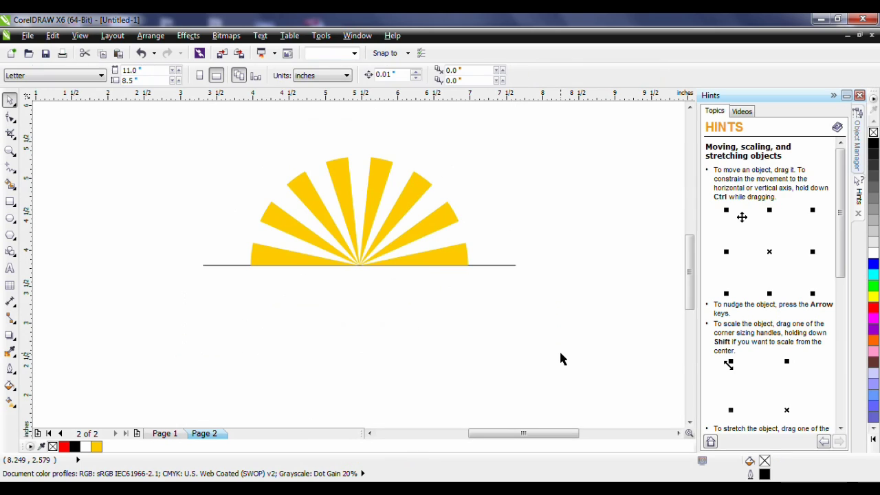
Step: Delete the remaining horizontal line
left_click(512, 265)
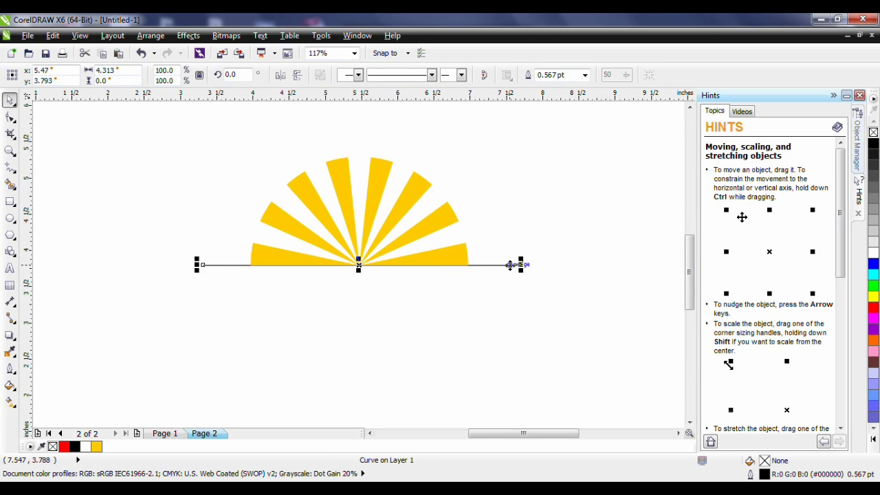
left_click(509, 269)
left_click(509, 265)
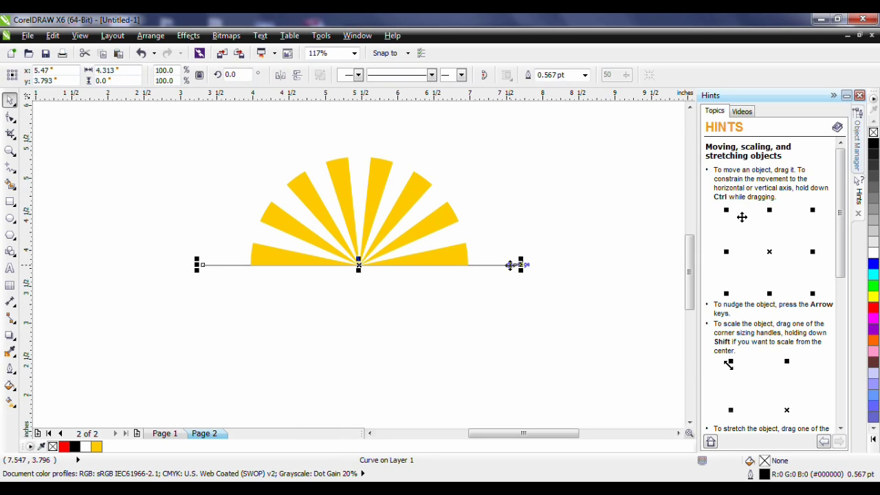
key("Delete")
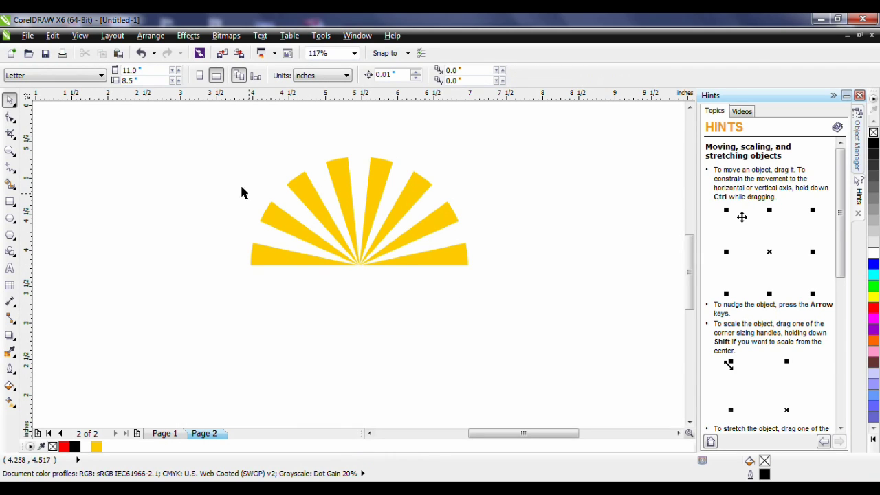
Step: Select all eight yellow wedges and group them into one 3.0 by 1.492 inch object
left_click_drag(208, 118, 547, 321)
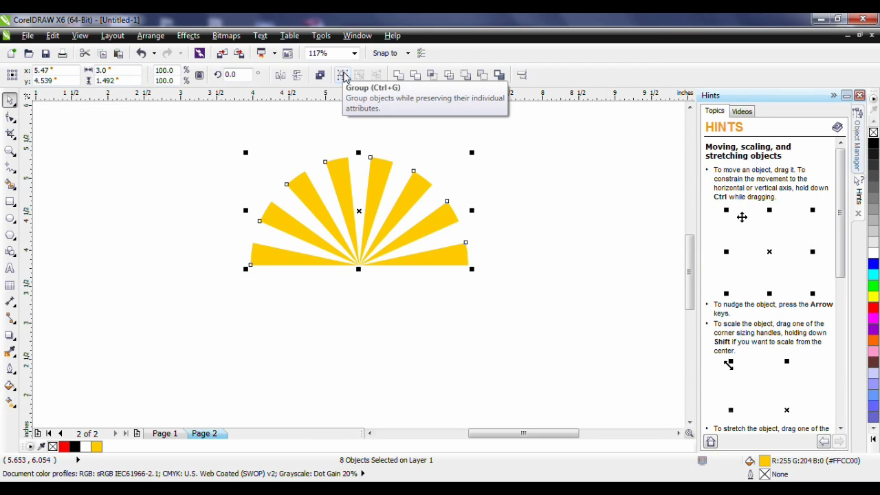
left_click(342, 75)
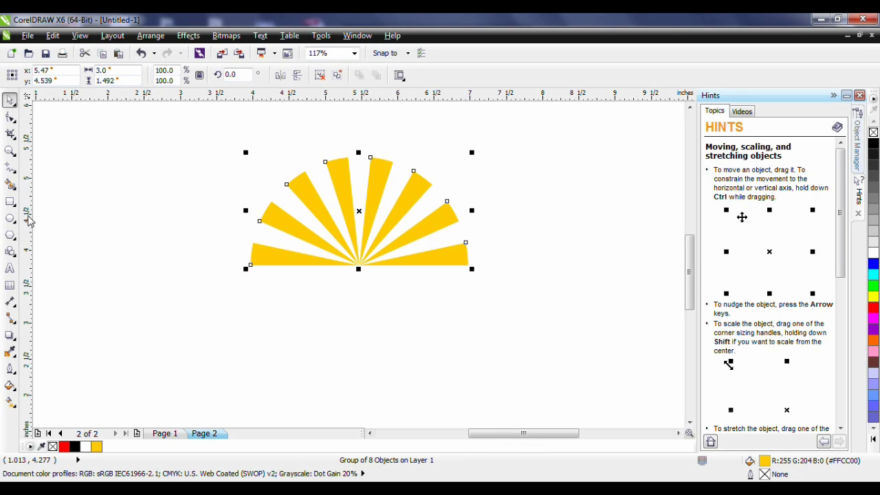
Step: Draw a rectangle left of the rays and size it 0.5 by 1.3 inches
left_click(10, 201)
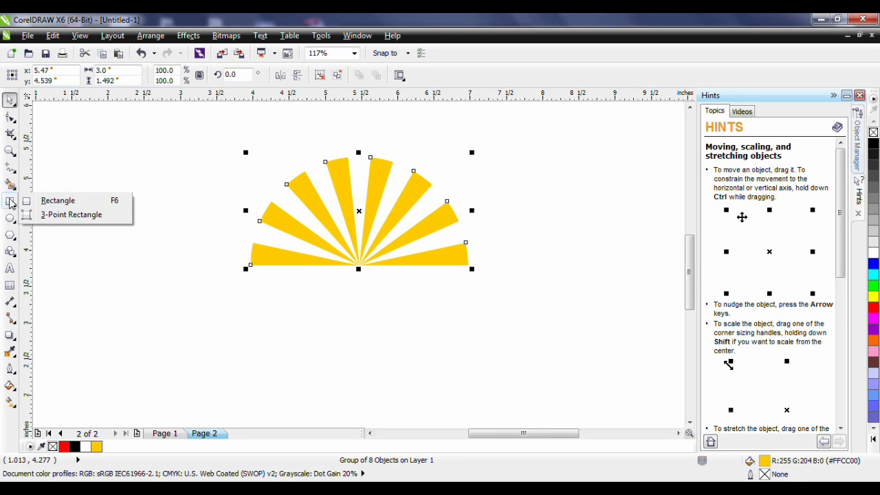
left_click(69, 201)
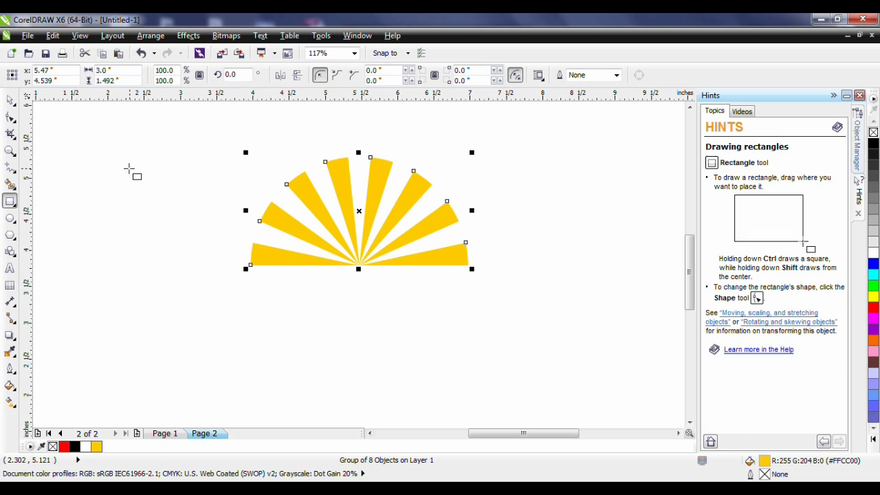
mouse_move(129, 169)
left_mouse_down()
mouse_move(128, 223)
mouse_move(166, 265)
left_mouse_up()
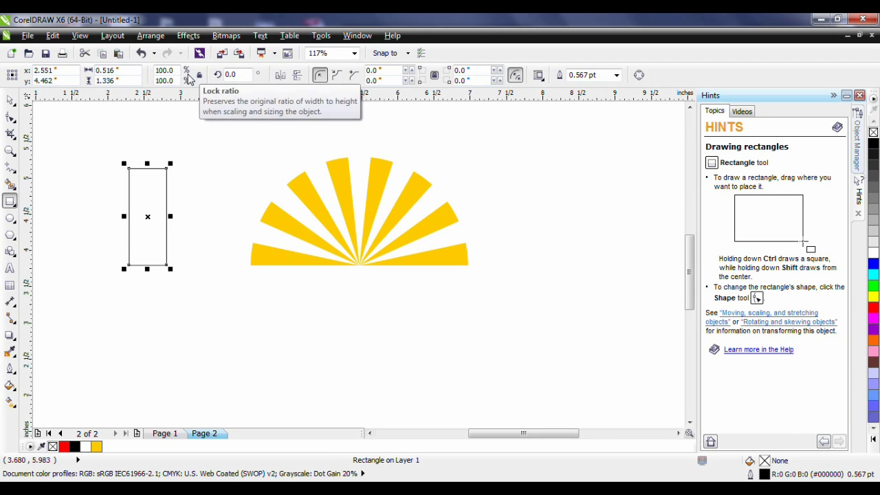
left_click(127, 71)
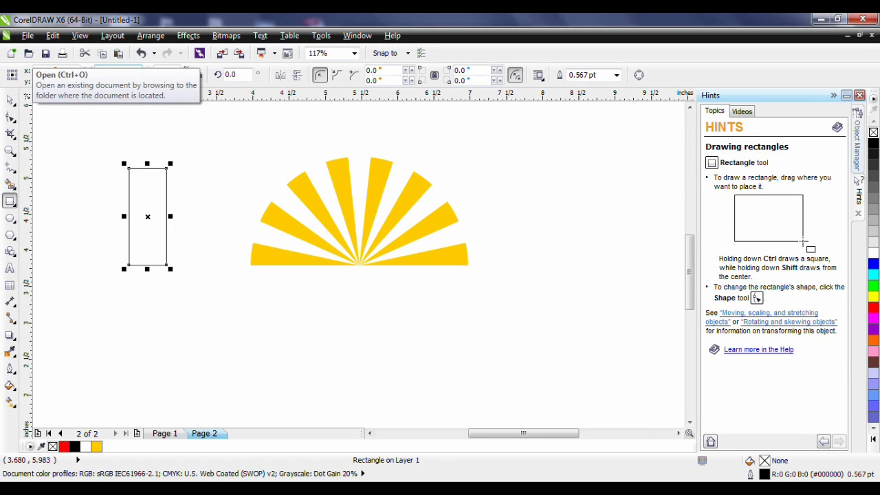
type(".5")
key("Tab")
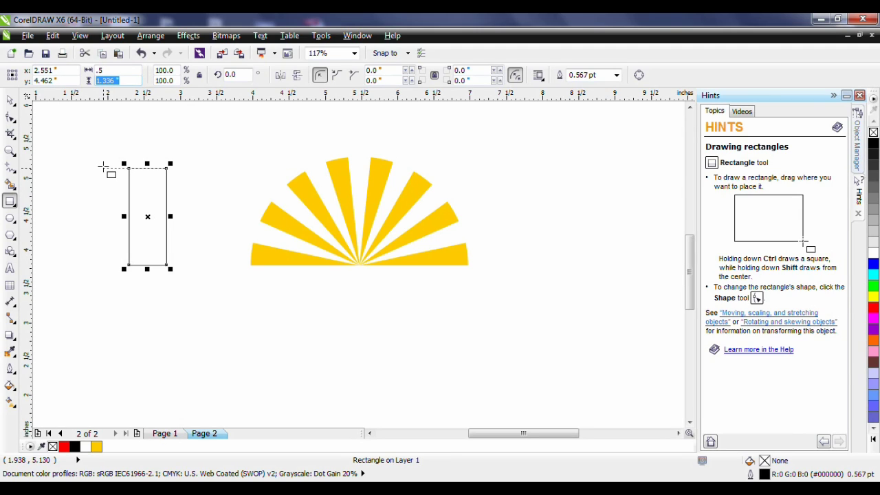
type("1.3")
key("Return")
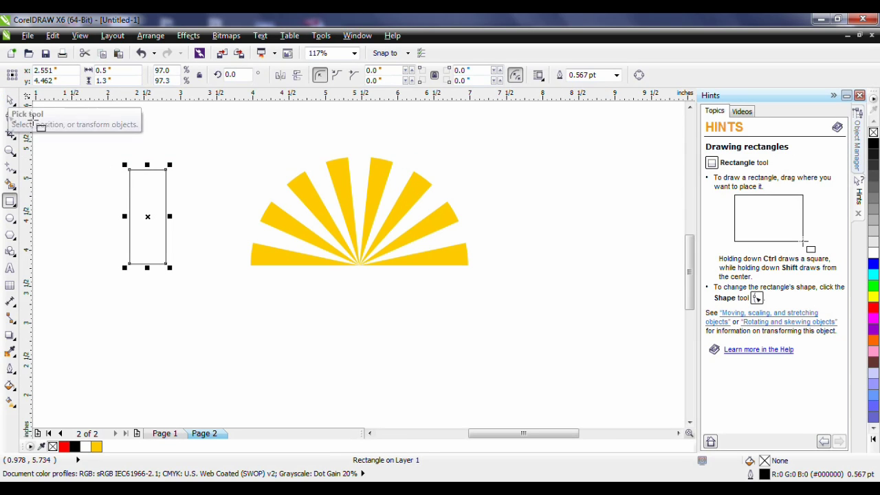
key("space")
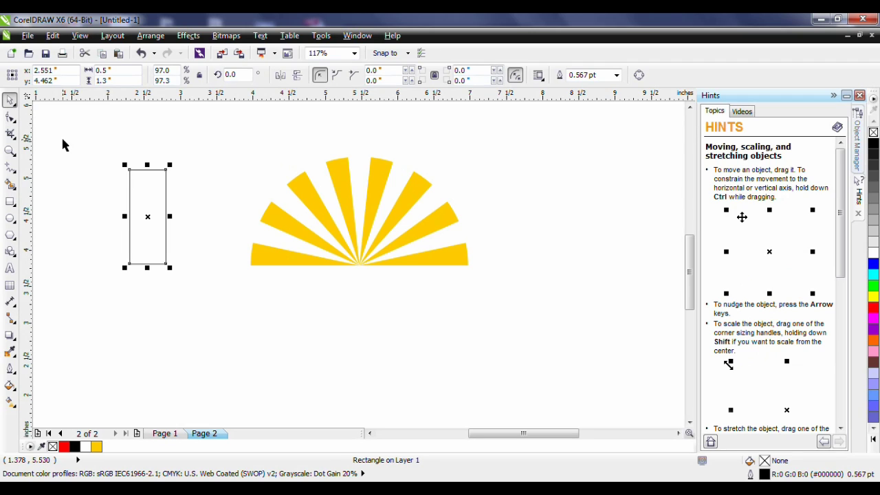
Step: Select the rectangle together with the ray group and align their centres horizontally
left_click(275, 254, "shift")
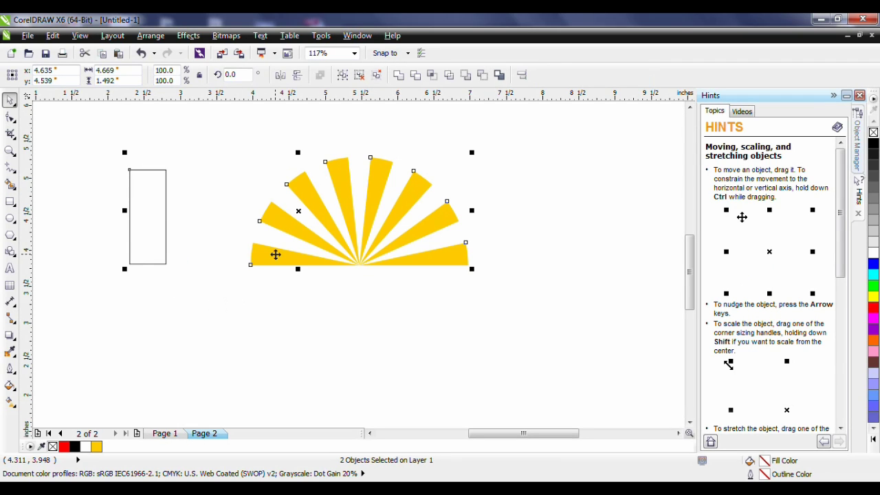
key("c")
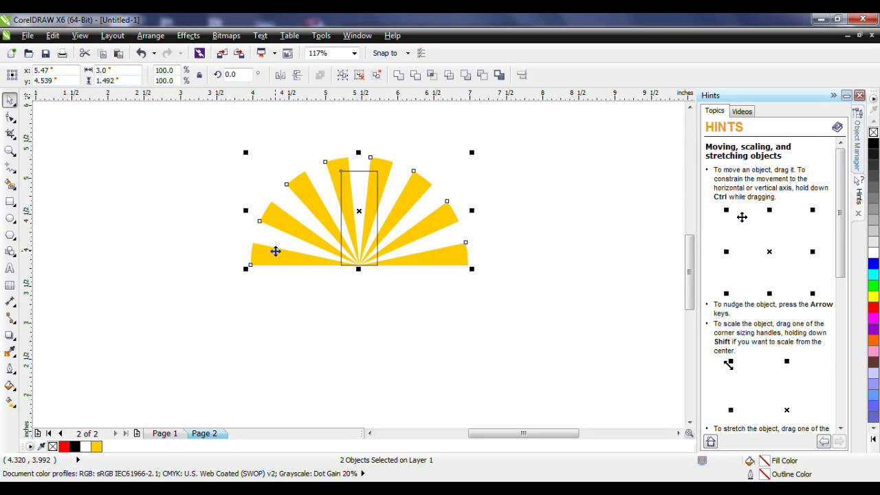
Step: Draw a small rectangle on the page's left and set its width to 0.5 inches
left_click(10, 201)
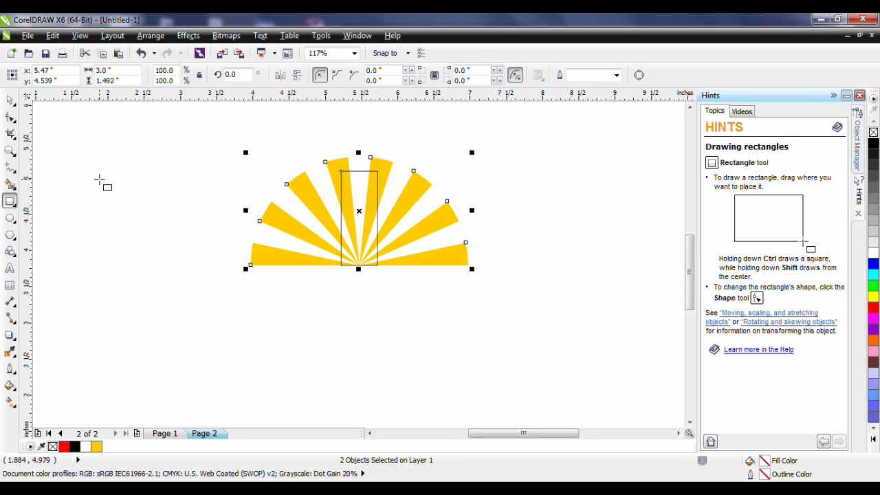
left_click_drag(99, 179, 130, 228)
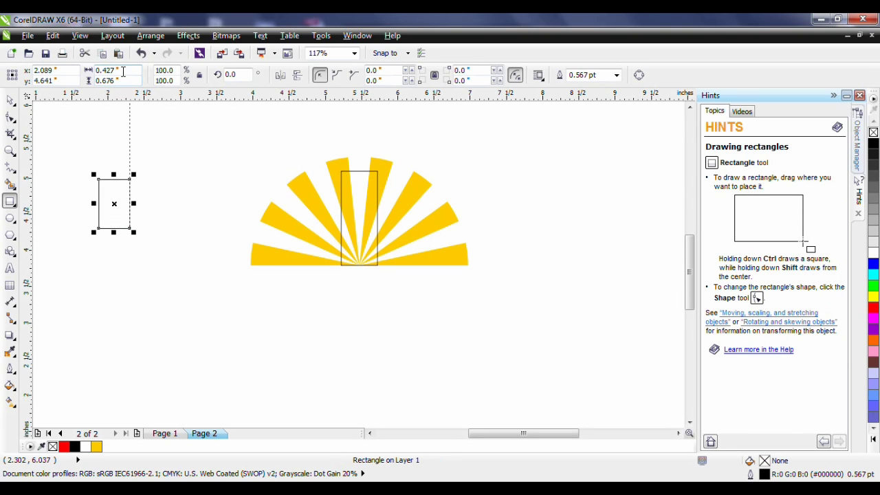
left_click_drag(120, 70, 54, 71)
type(".5")
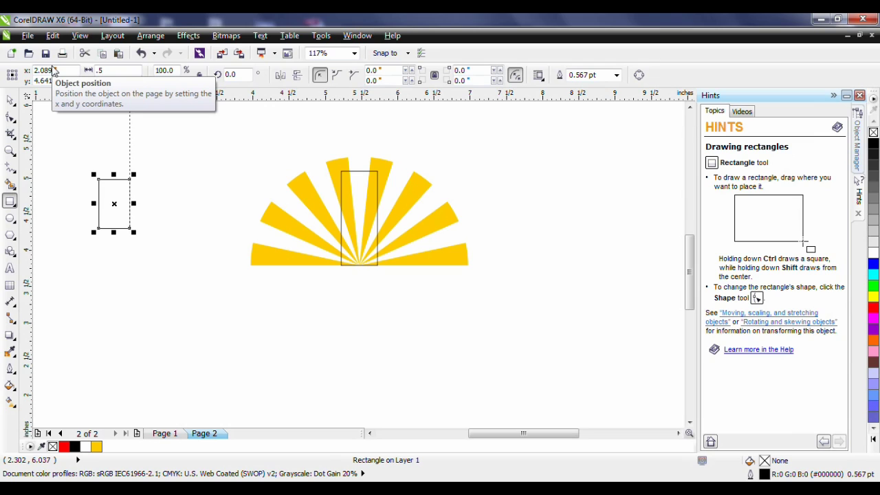
key("Return")
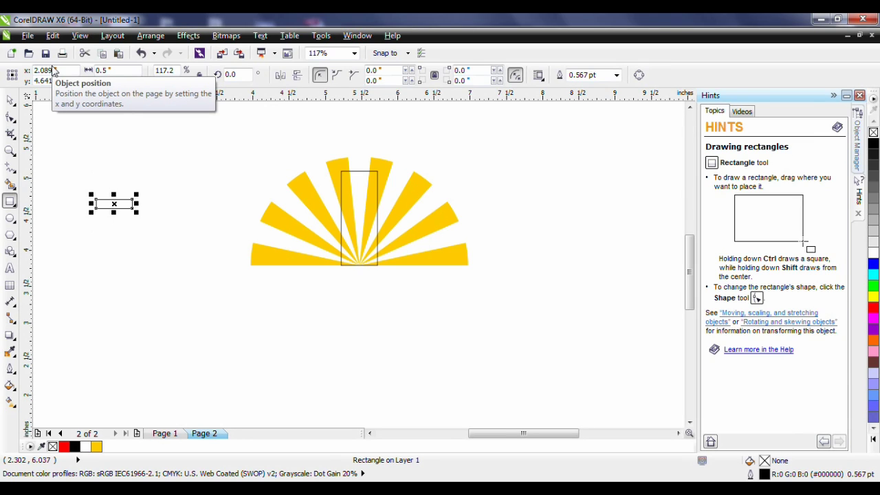
Step: Draw a small 0.213-inch square beside the bar and zoom to fit all objects
left_click(6, 204)
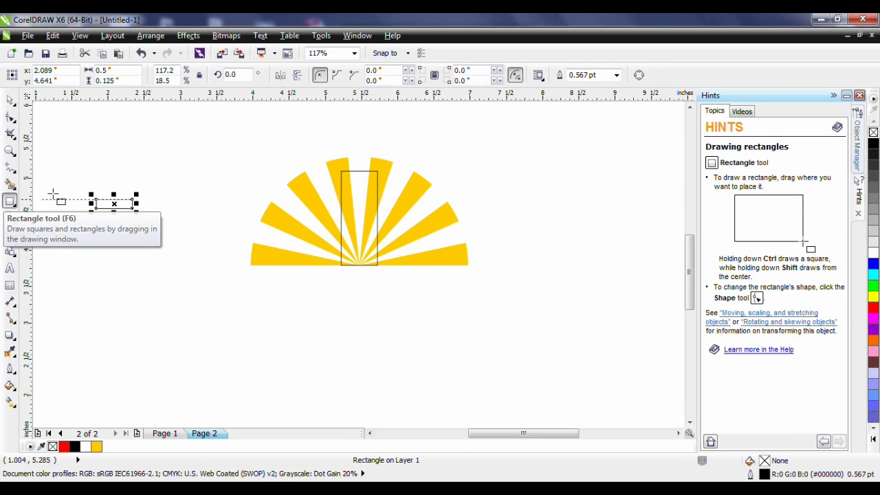
mouse_move(156, 153)
left_mouse_down()
mouse_move(170, 168)
mouse_move(165, 162)
left_mouse_up()
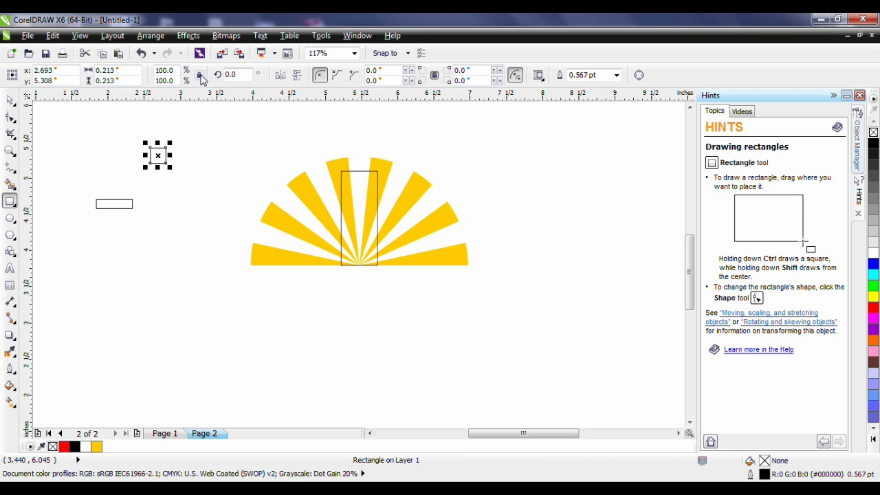
left_click(115, 70)
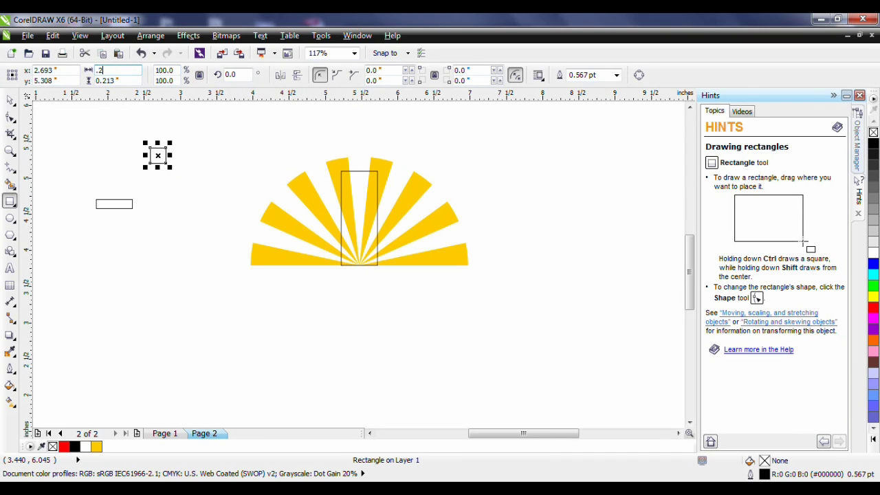
type("5")
key("Return")
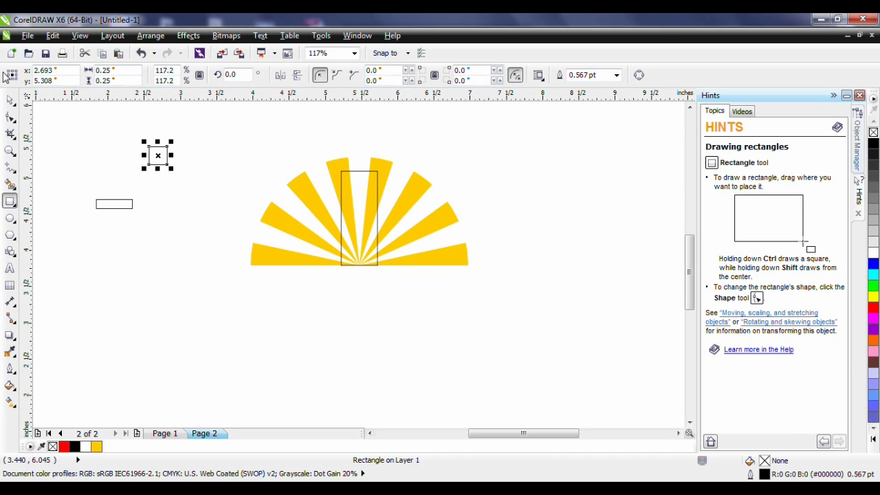
left_click(9, 99)
key("ctrl+z")
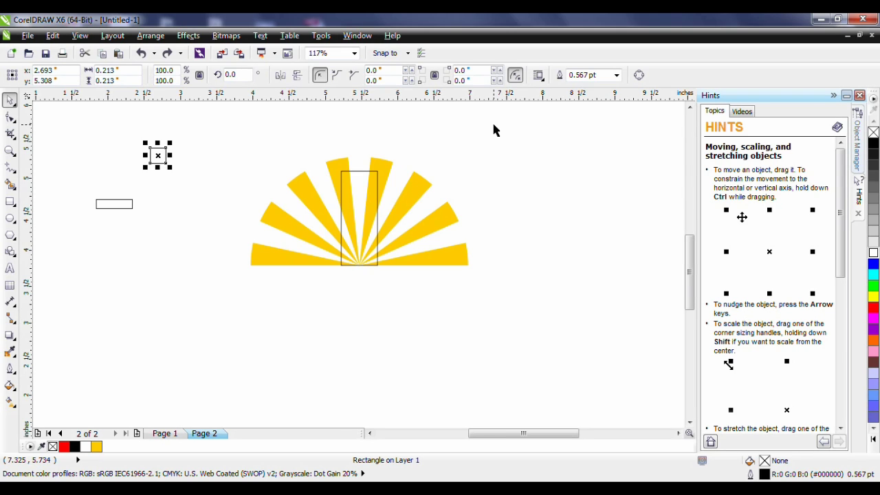
key("F4")
Step: Move the flat bar onto the tall rectangle's top and the small square above it
left_click(90, 268)
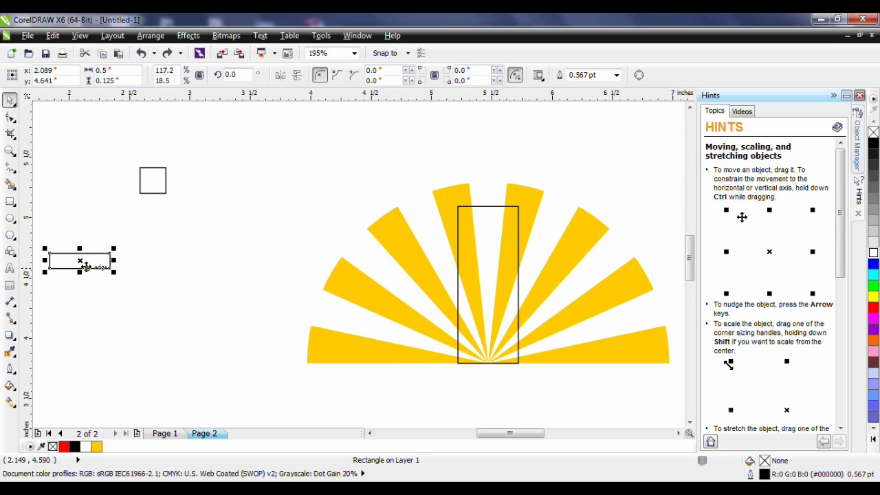
left_click_drag(80, 259, 492, 199)
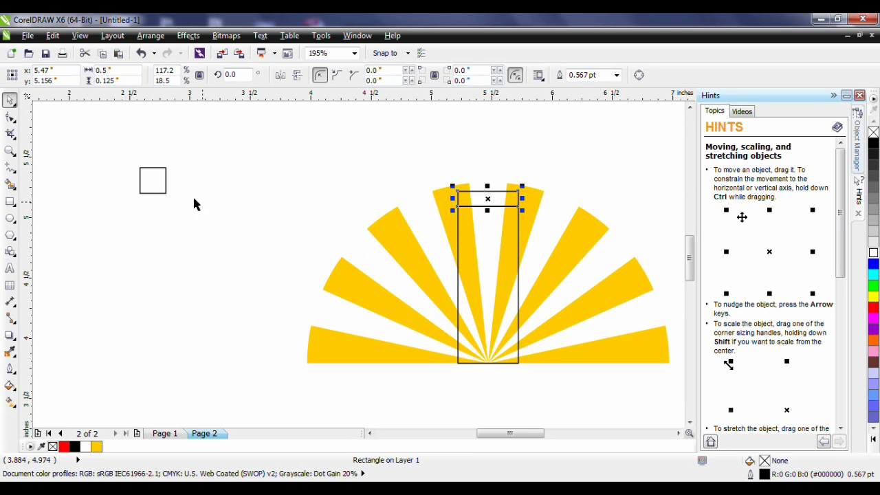
left_click(152, 180)
left_click_drag(153, 180, 490, 178)
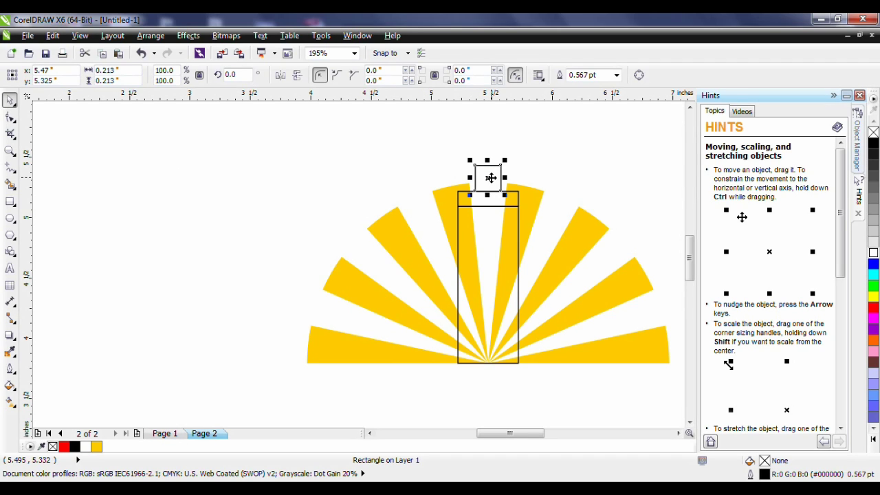
Step: Fill the top bar and the tower rectangle white
left_click(481, 202)
left_click(481, 209)
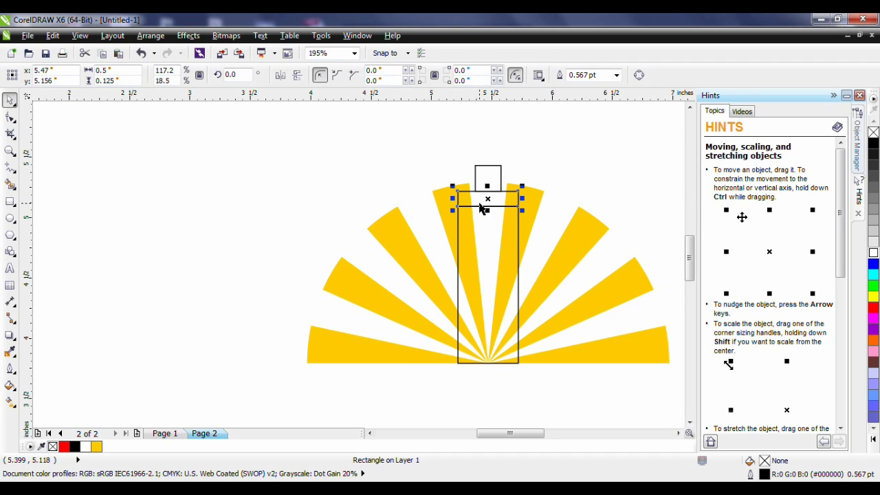
left_click(485, 231, "shift")
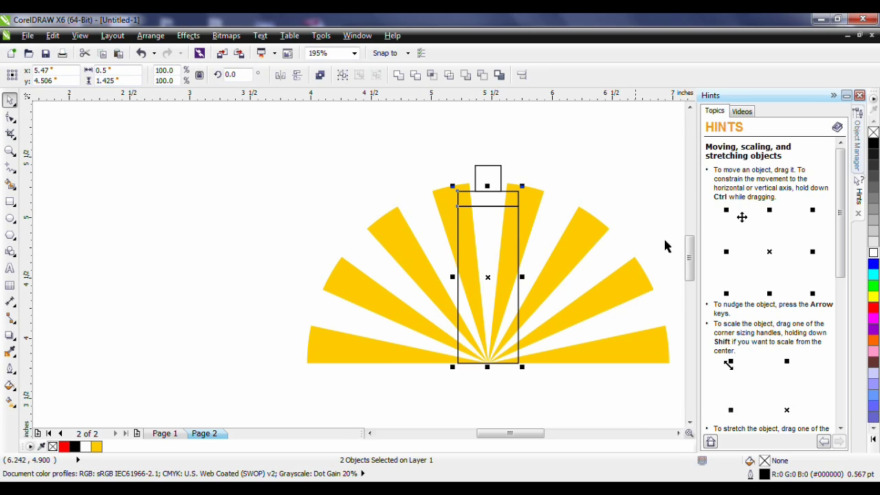
left_click(874, 253)
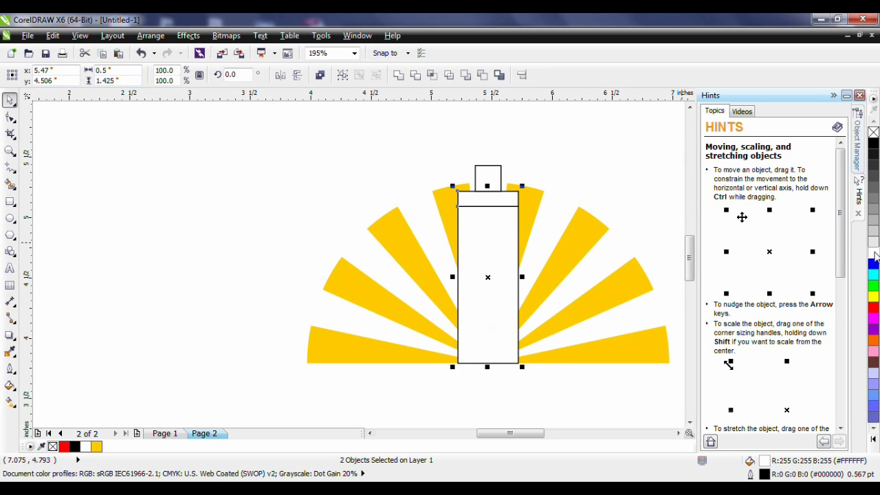
left_click(654, 187)
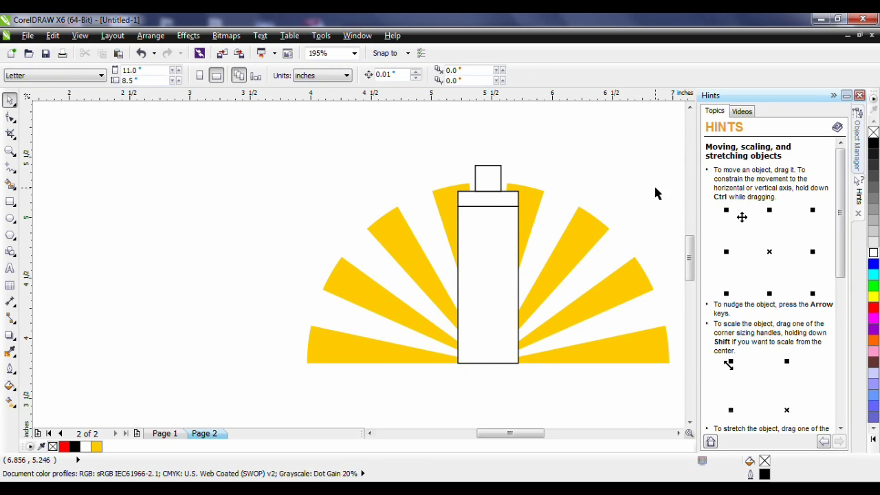
left_click(482, 263)
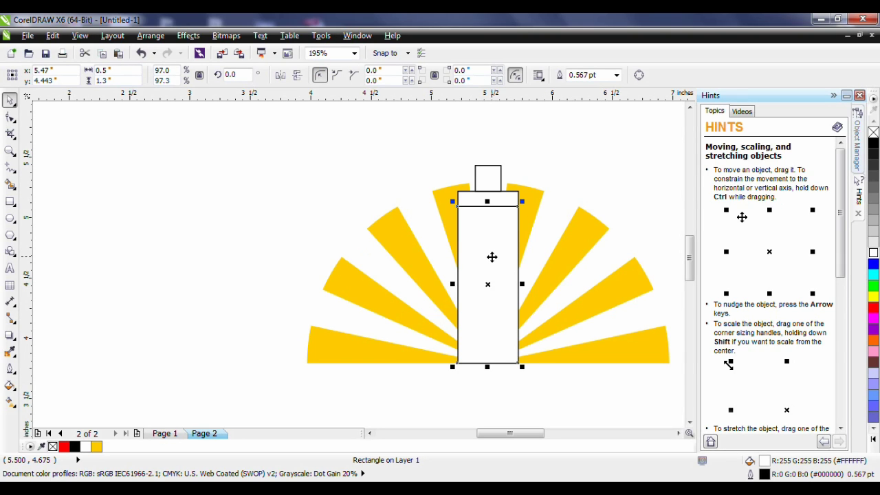
left_click(155, 38)
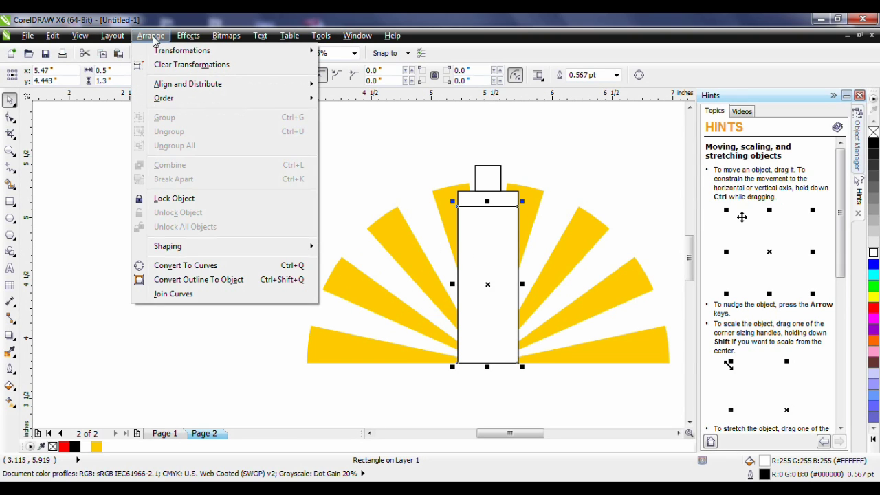
Step: Convert the tower to curves and pull its top nodes inward to taper it
left_click(216, 266)
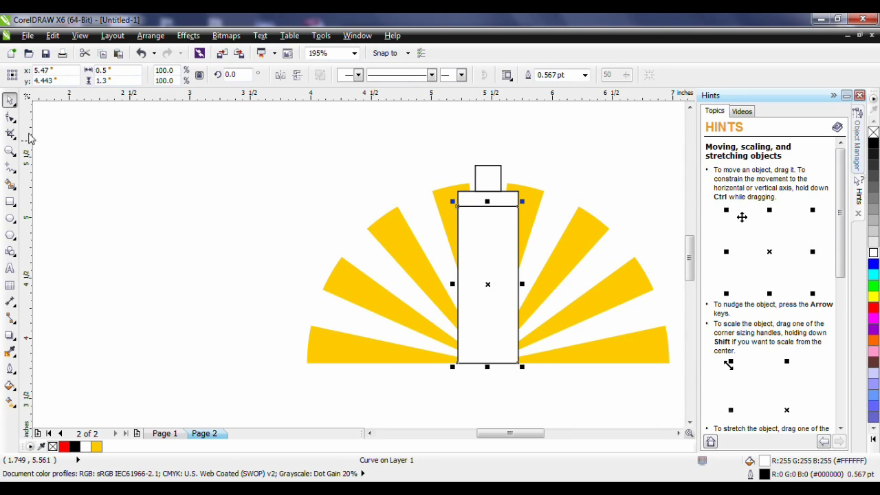
left_click(9, 120)
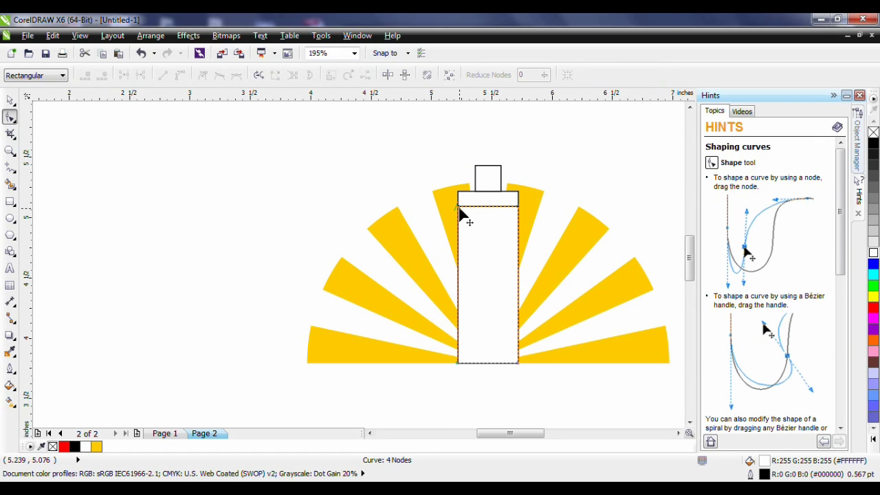
left_click_drag(459, 206, 508, 210)
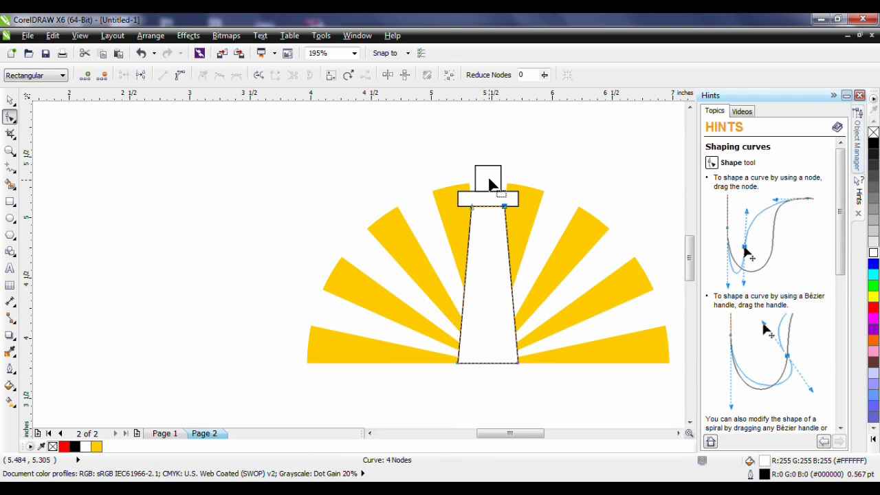
Step: Round the small square's top corners to radius 1.0 and fill the dome red
left_click(488, 183)
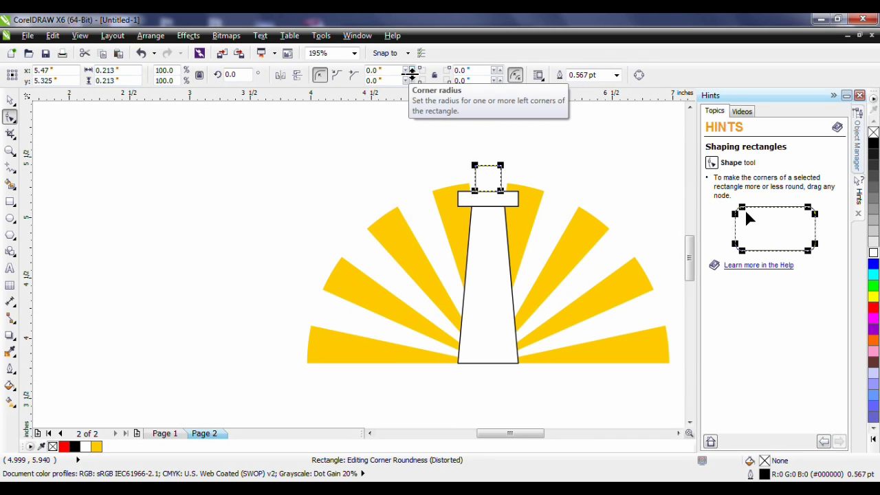
left_click_drag(412, 74, 406, 4)
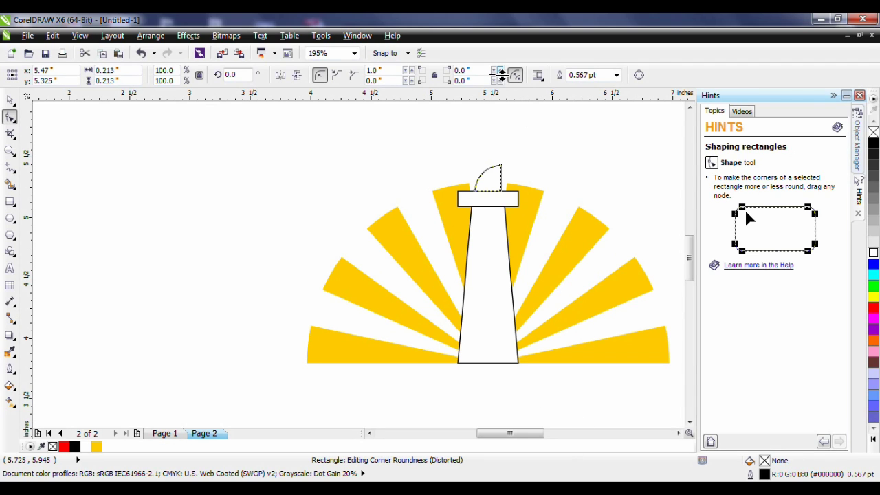
left_click_drag(500, 74, 484, 19)
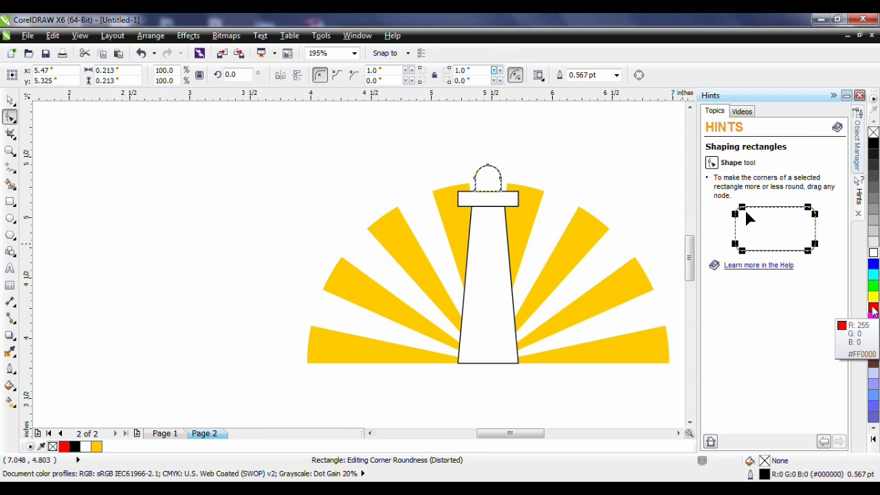
left_click(873, 309)
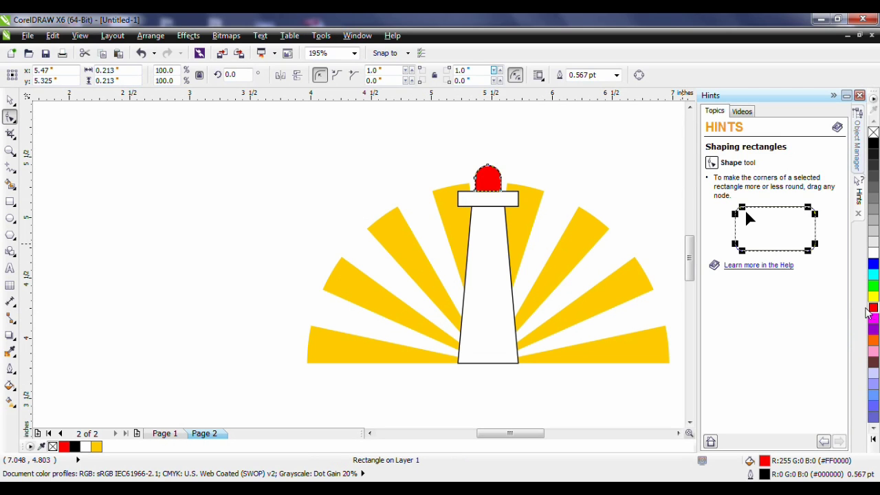
Step: Change the dome's fill to black
key("space")
left_click(675, 238)
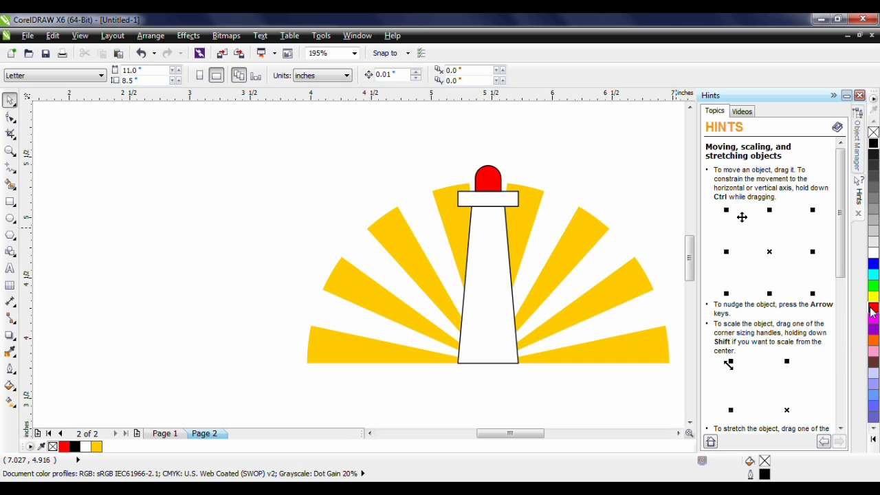
left_click(486, 178)
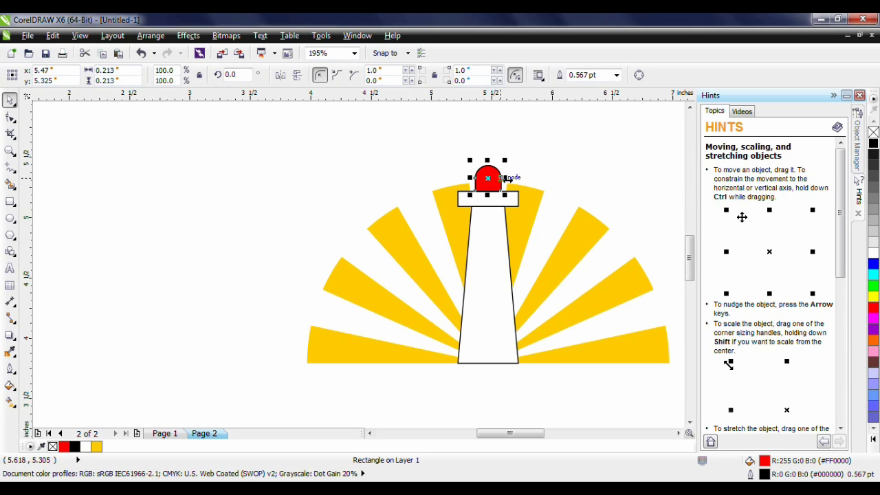
left_click(873, 144)
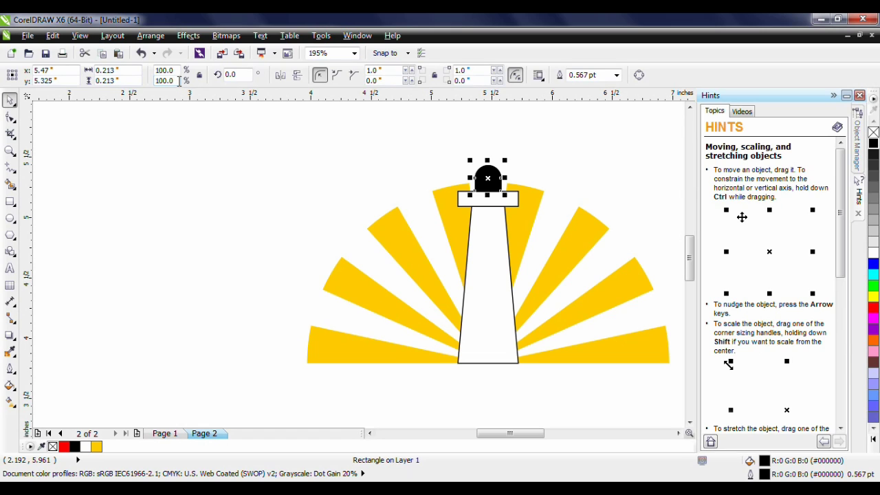
Step: Stretch the black dome to 150% height and align it to the tower's bottom as a door
type("50")
key("Return")
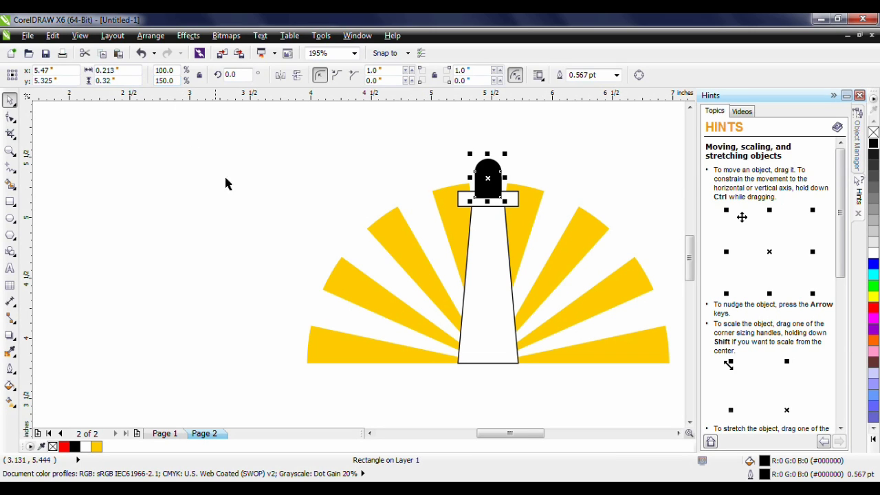
left_click(486, 291)
left_click(485, 288, "shift")
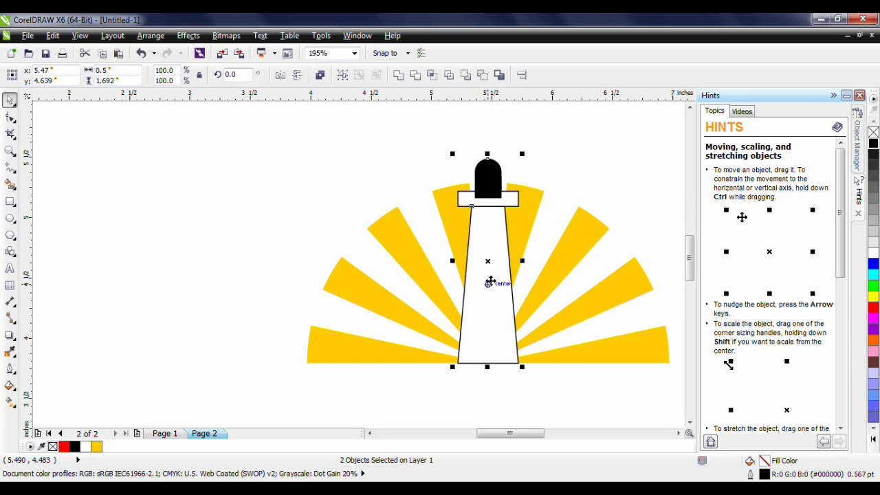
key("b")
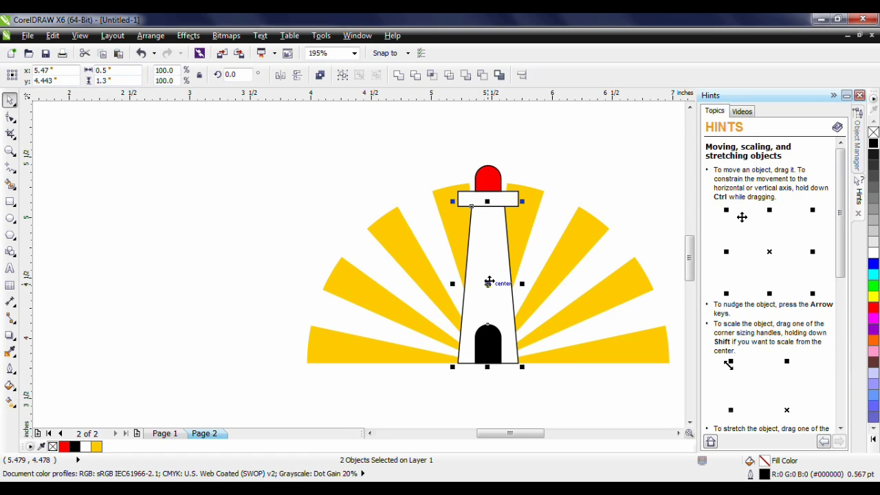
Step: Type 'Lighthouse Electric' as artistic text below the lighthouse
left_click(554, 207)
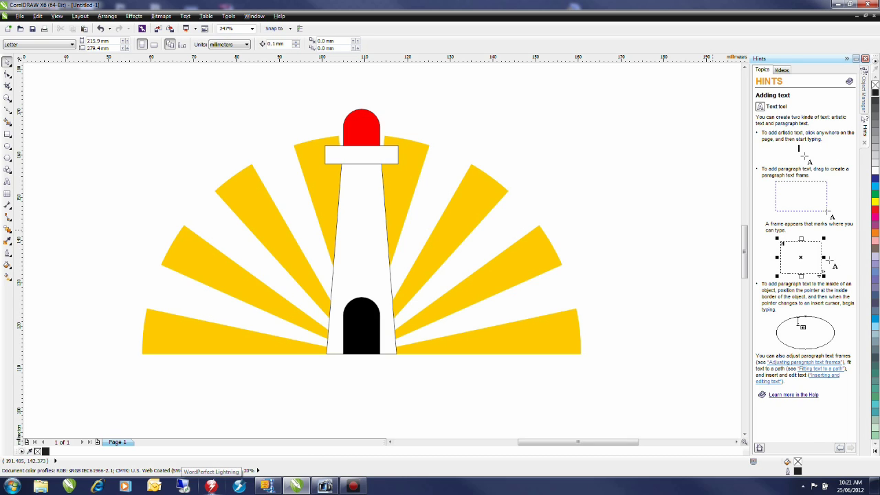
left_click(8, 181)
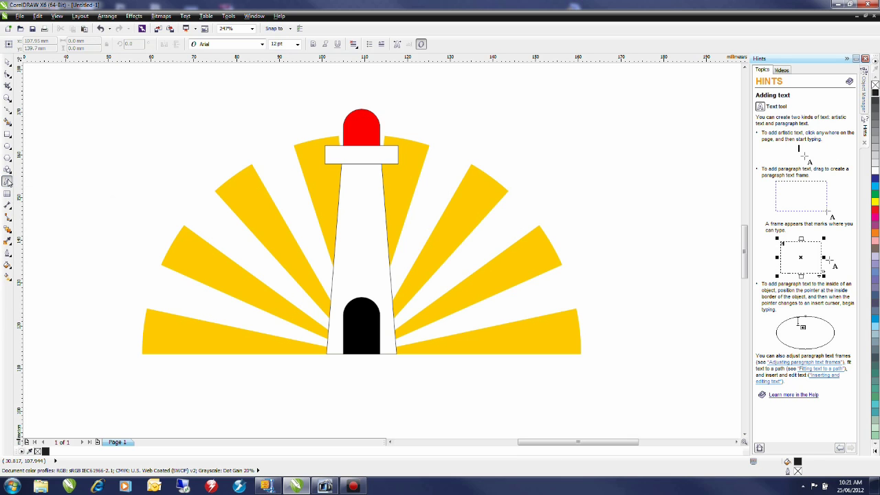
left_click(79, 391)
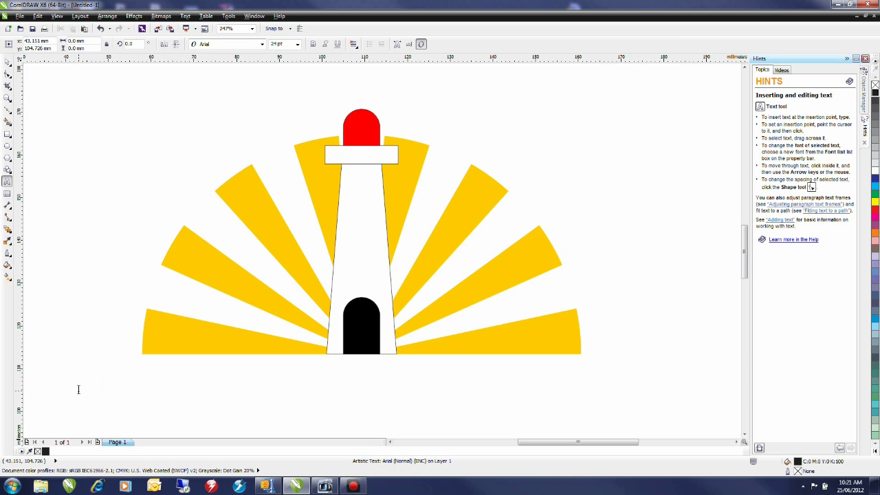
type("Lighthou")
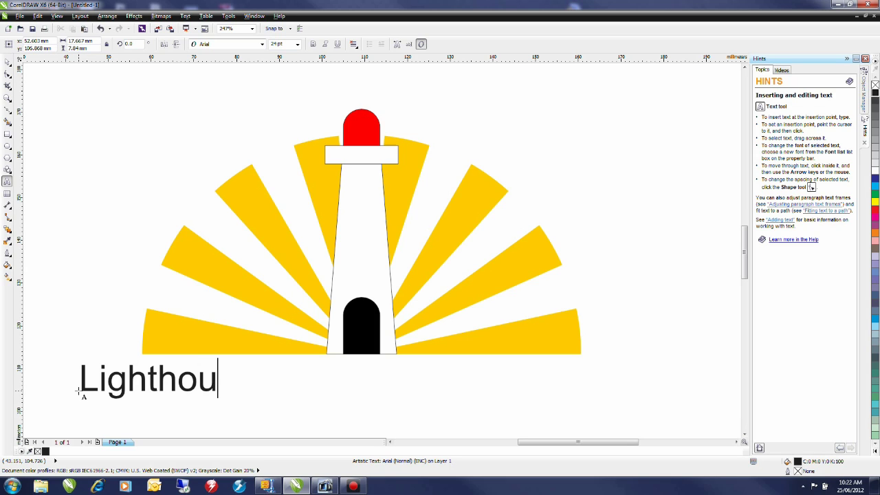
type("se El")
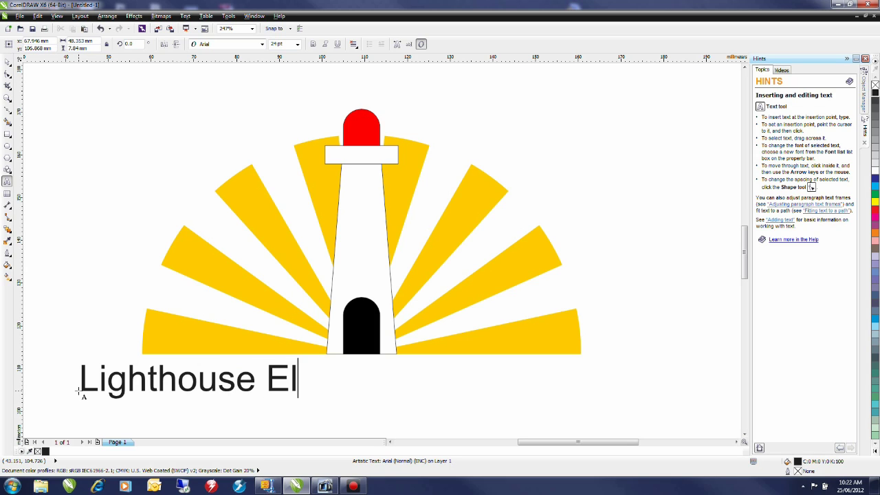
type("ectric")
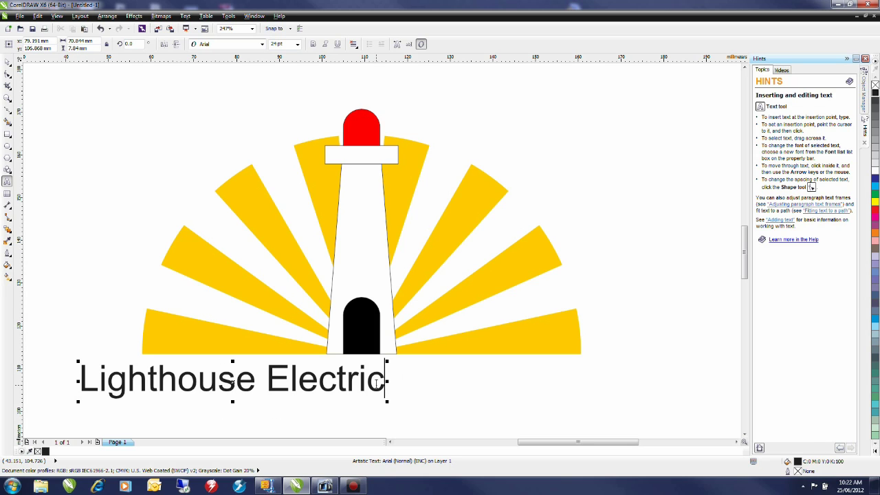
Step: Set the 'Lighthouse Electric' text to the MoolBoran font at 48 pt
left_click_drag(384, 380, 77, 382)
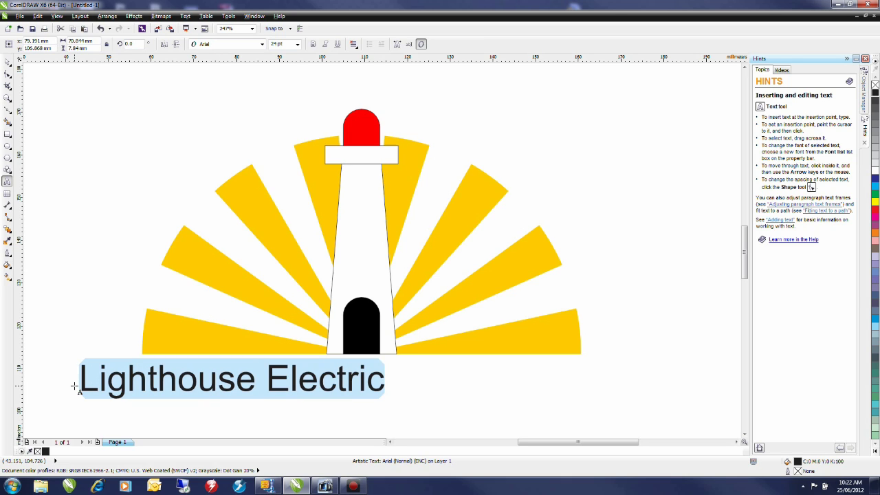
left_click(261, 45)
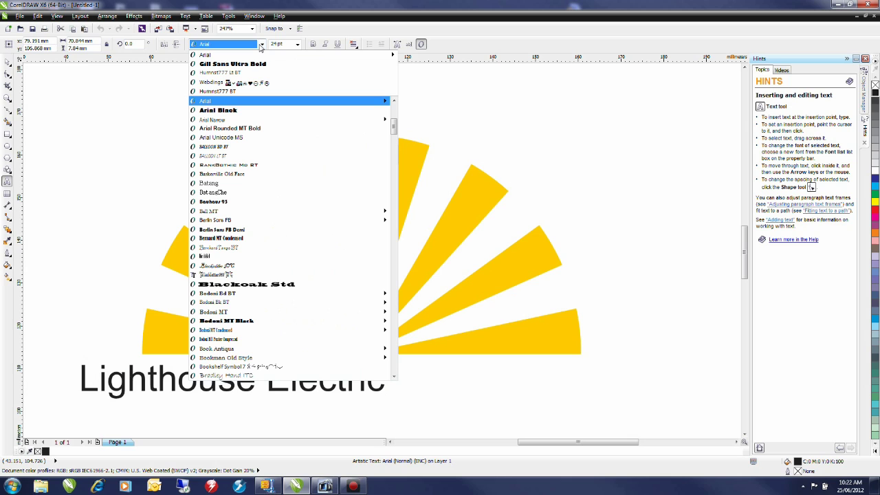
key("Down")
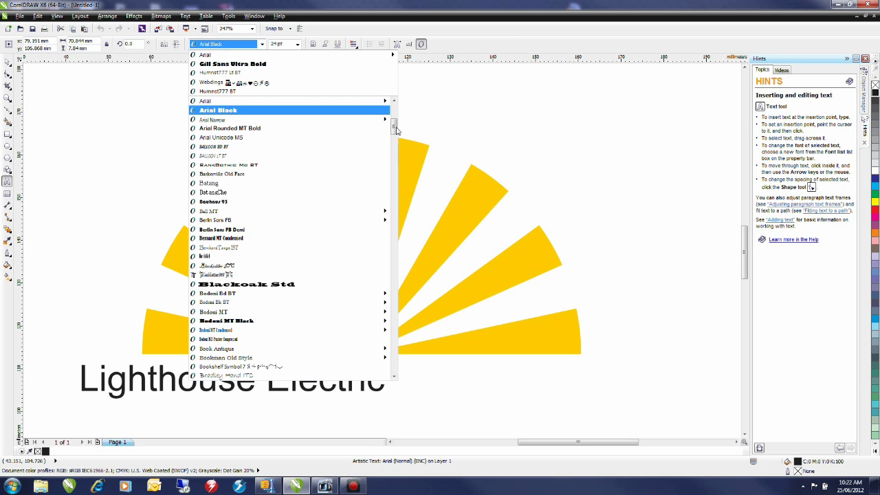
left_click_drag(394, 128, 394, 251)
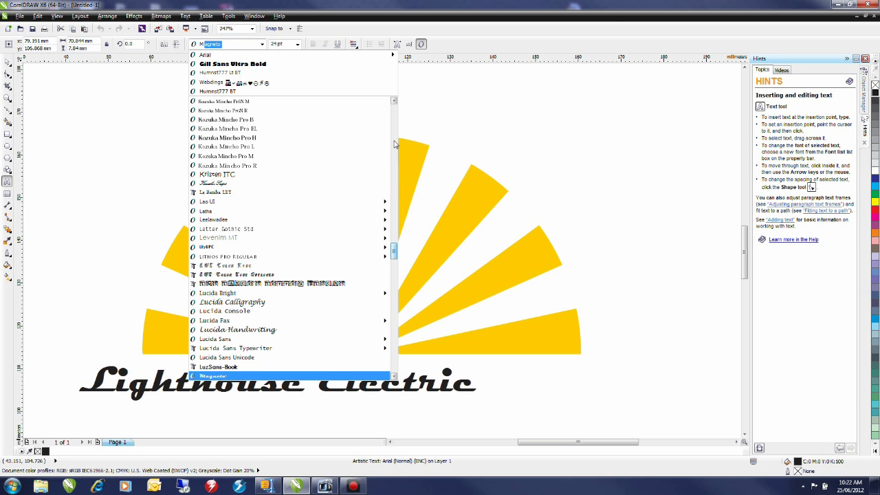
left_click_drag(394, 252, 381, 279)
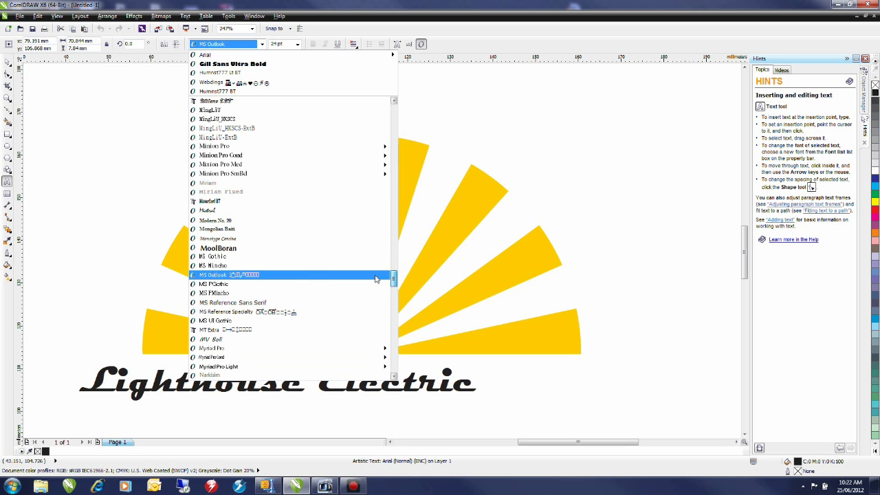
left_click(236, 249)
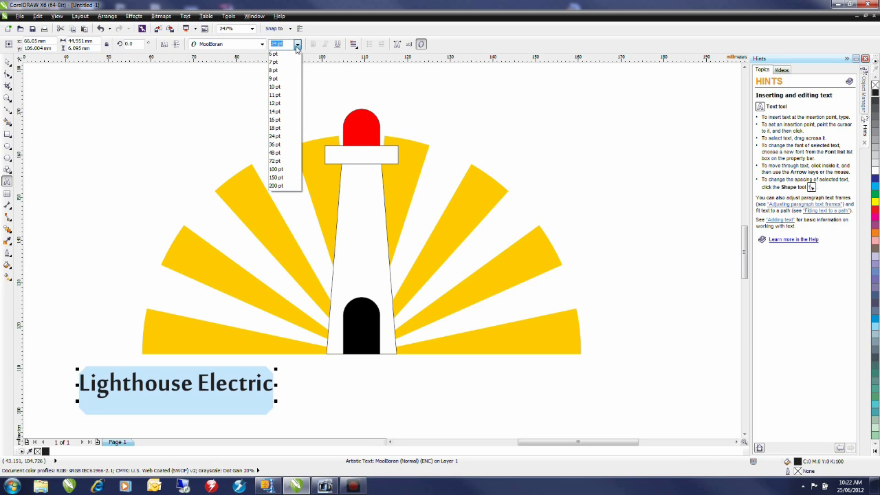
left_click(276, 153)
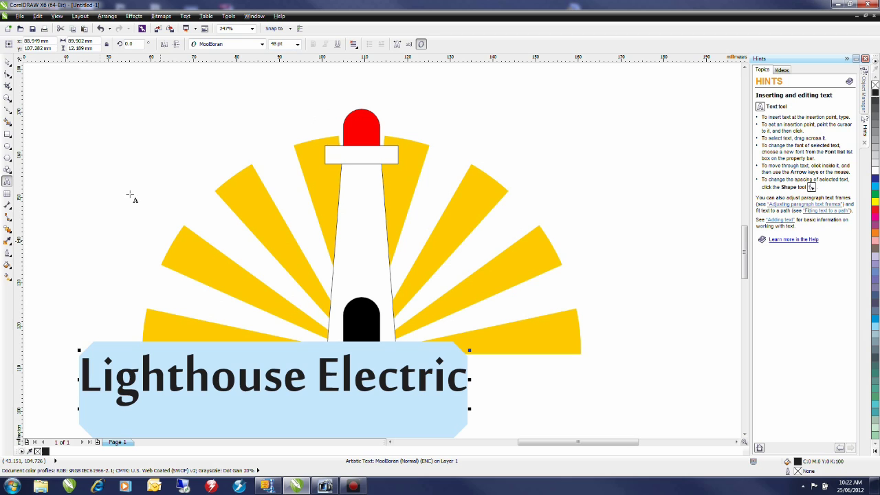
Step: Centre the title under the lighthouse, enlarge it to about 54.8 pt, and fill it red
left_click(7, 62)
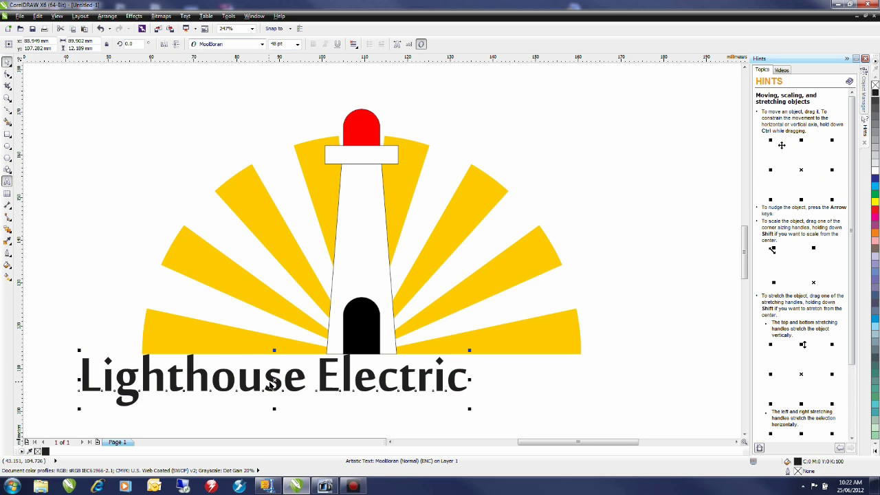
left_click_drag(273, 383, 324, 383)
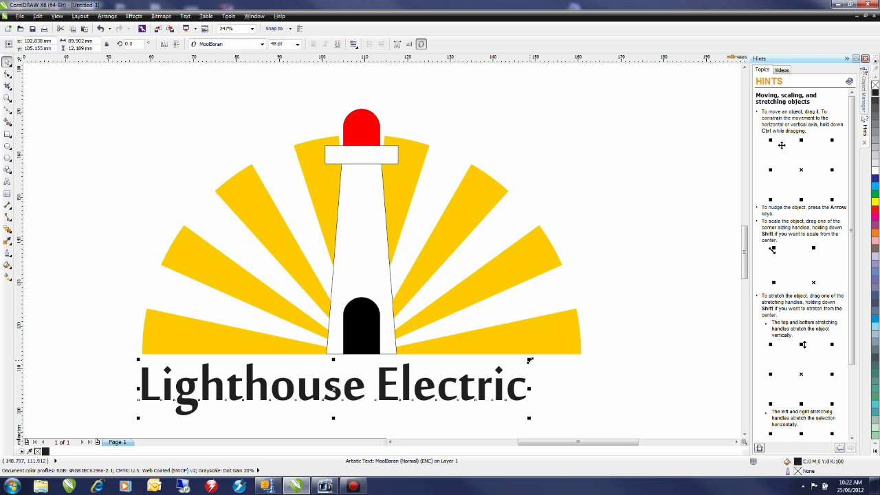
left_click_drag(529, 360, 583, 347)
key("Down")
key("Down")
key("Down")
key("Down")
key("Down")
key("Down")
key("Down")
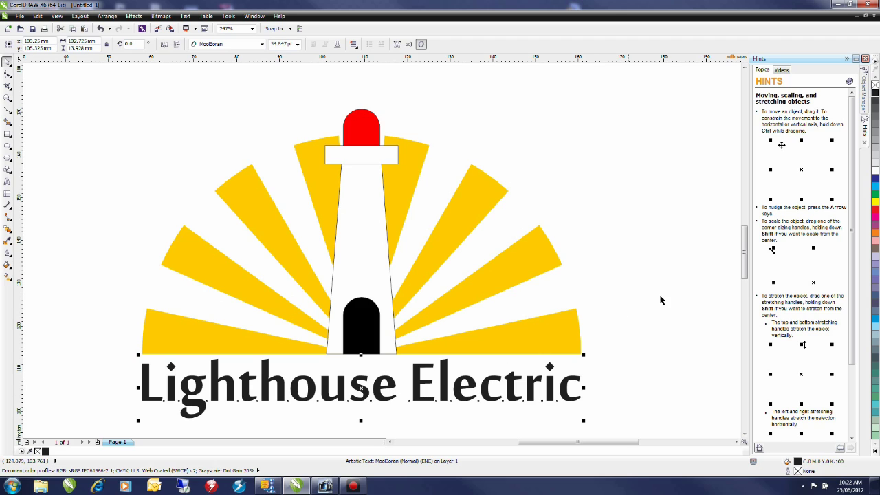
left_click(875, 209)
left_click(732, 206)
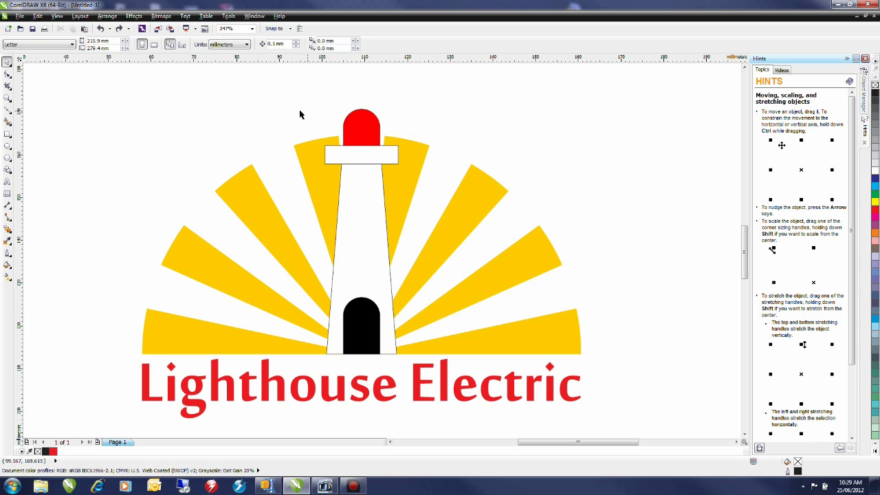
Step: Remove the outlines from the tower, bar, lamp and door
left_click_drag(278, 88, 431, 383)
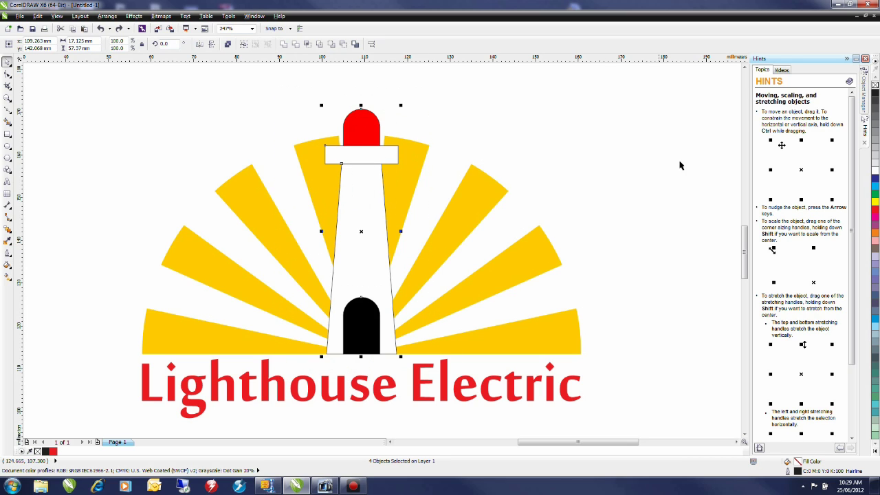
right_click(876, 84)
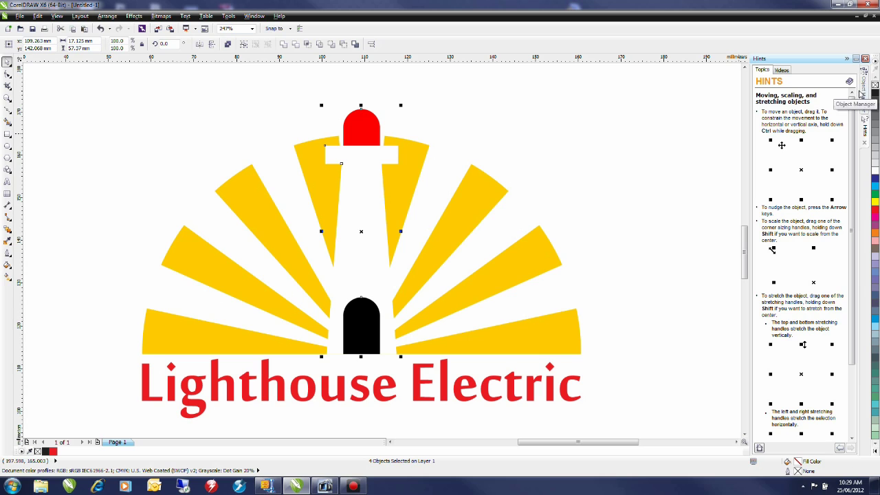
left_click(660, 151)
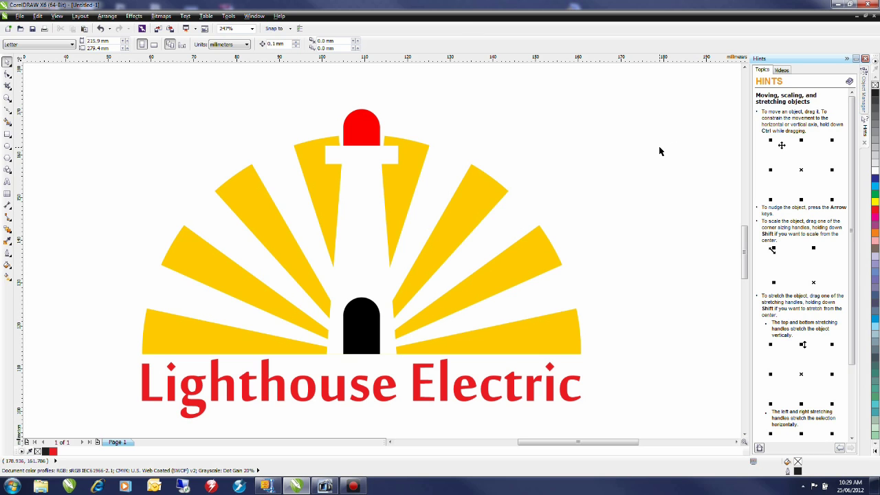